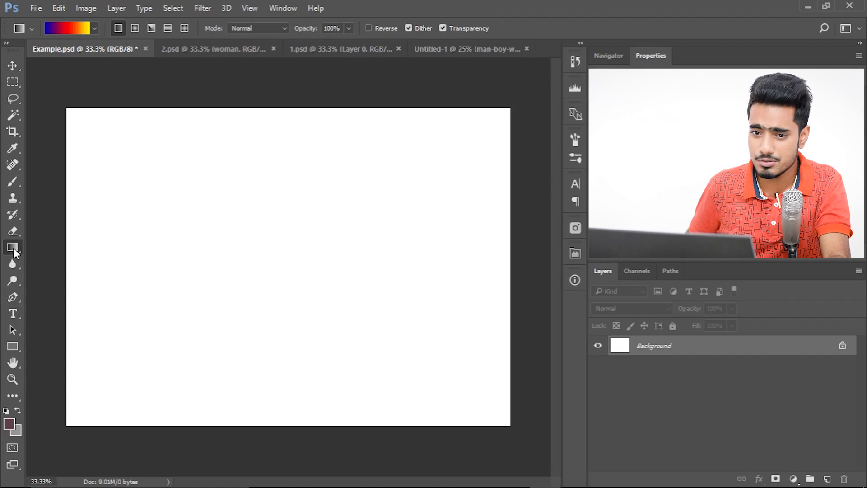
# - Fill the canvas with a diagonal Red, Green preset gradient, then add a Curves adjustment layer
pyautogui.click(68, 28)
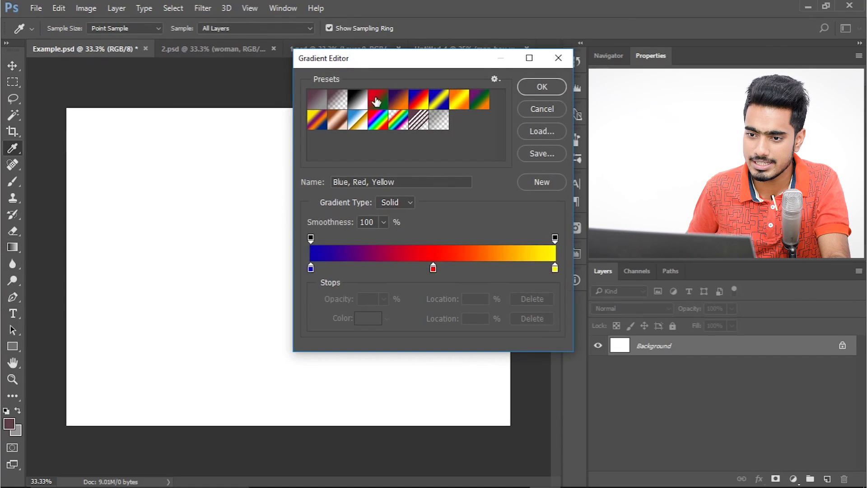
pyautogui.click(375, 102)
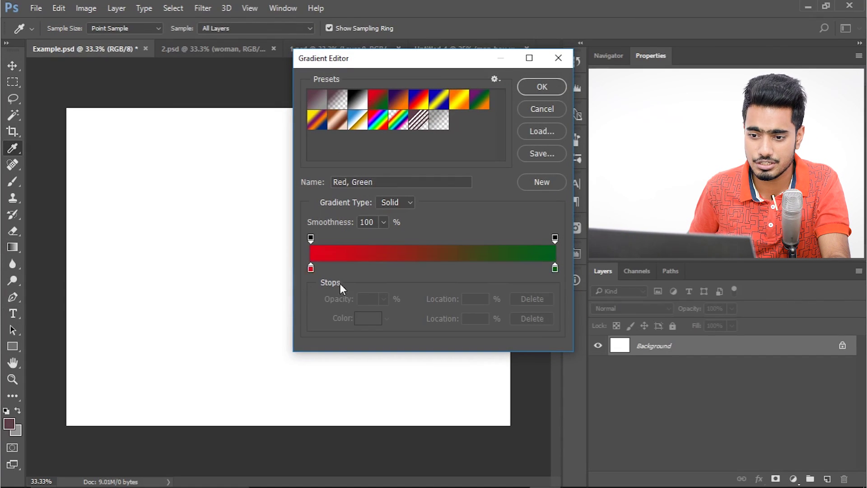
pyautogui.click(542, 87)
pyautogui.moveTo(135, 145); pyautogui.dragTo(427, 393)
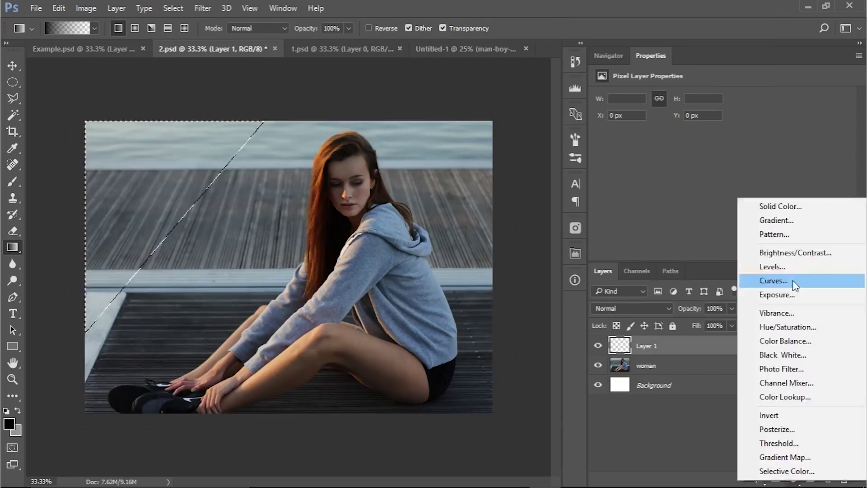
pyautogui.click(773, 280)
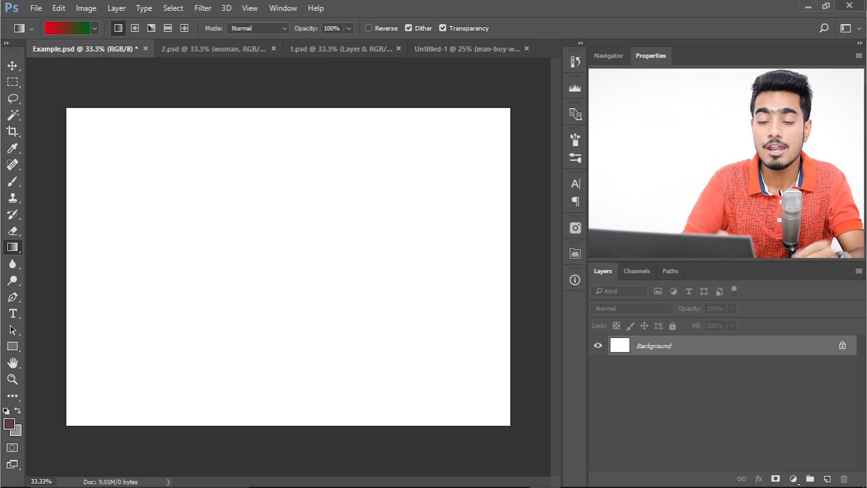
# - Switch to the marquee selection tool and view its available shapes
pyautogui.click(11, 88)
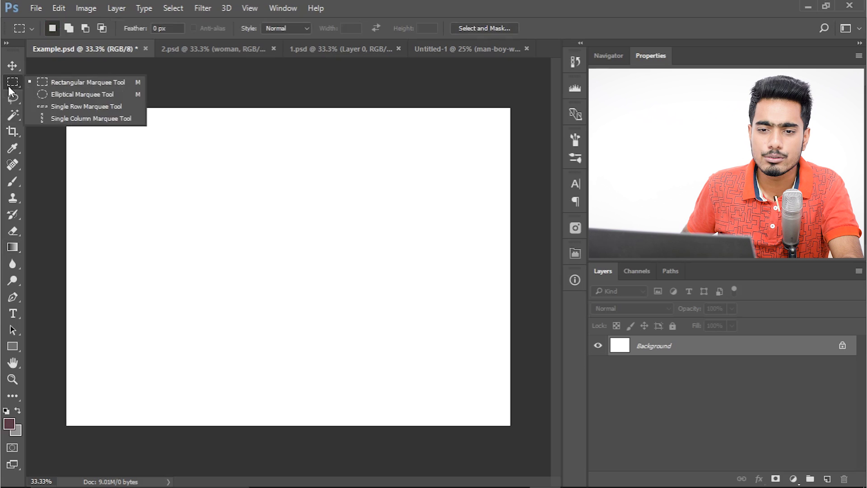
pyautogui.click(35, 95)
pyautogui.moveTo(167, 153); pyautogui.dragTo(268, 286)
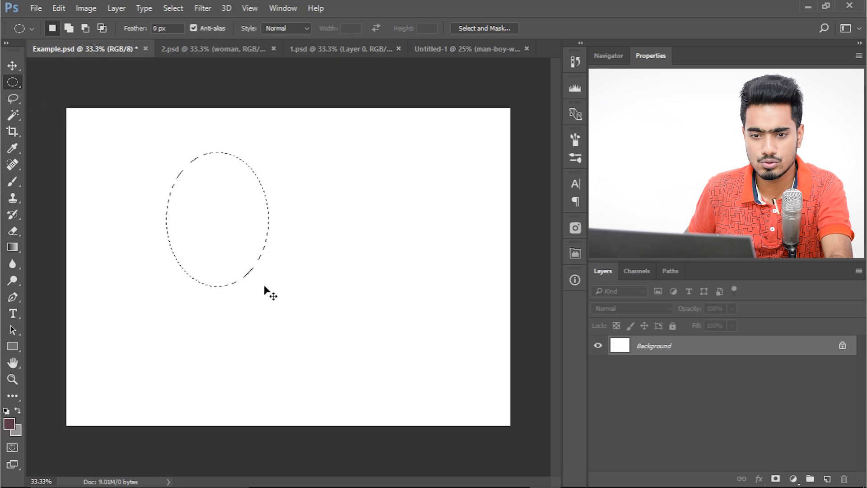
pyautogui.hotkey('ctrl', 'd')
pyautogui.click(12, 98)
pyautogui.click(46, 111)
pyautogui.click(283, 233)
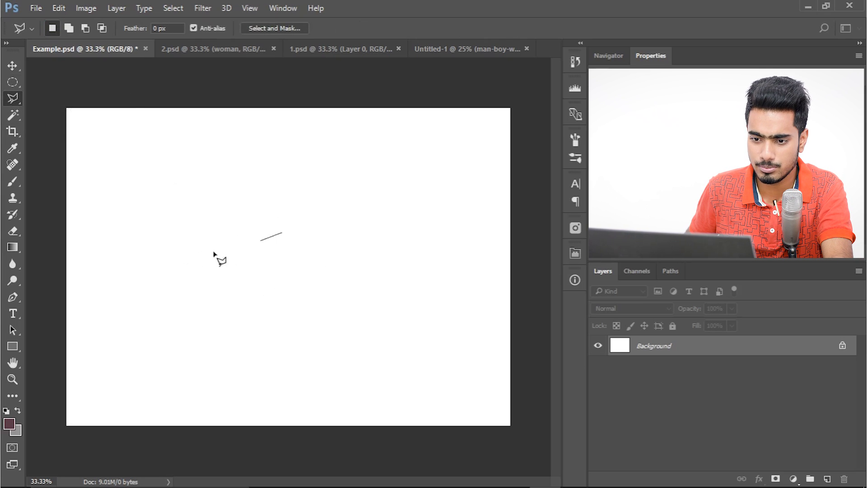
pyautogui.click(158, 268)
pyautogui.click(174, 337)
pyautogui.click(431, 375)
pyautogui.doubleClick(334, 257)
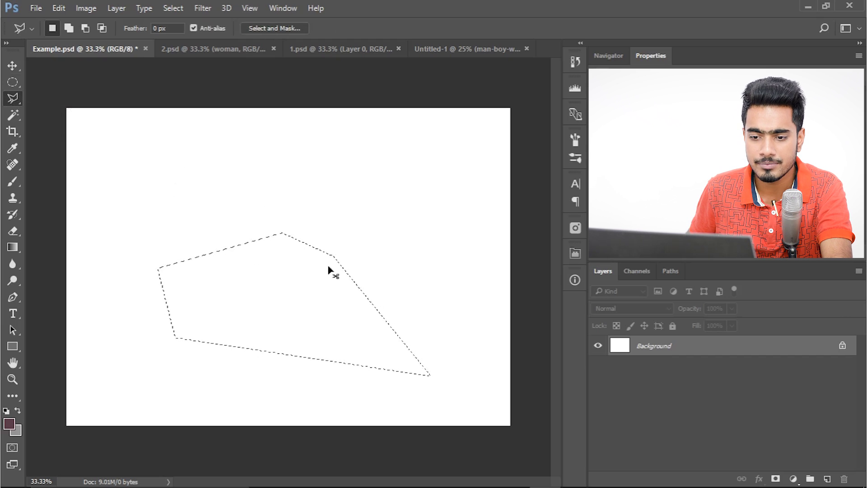
pyautogui.click(826, 478)
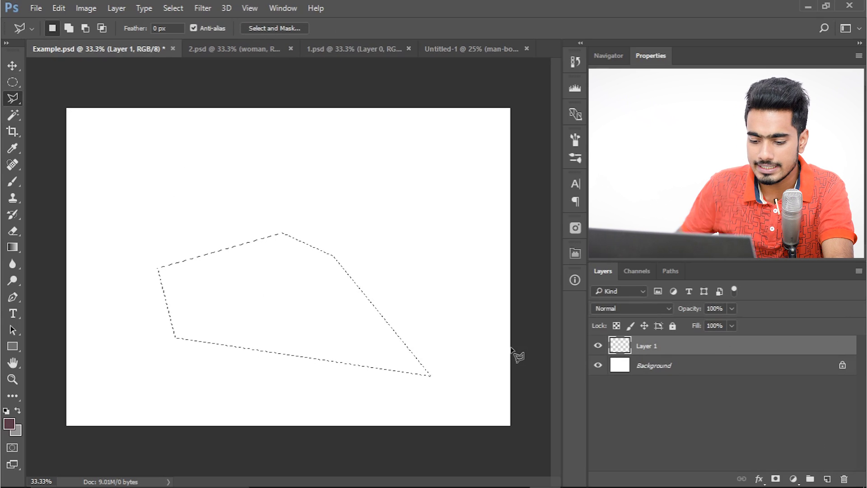
pyautogui.hotkey('alt', 'BackSpace')
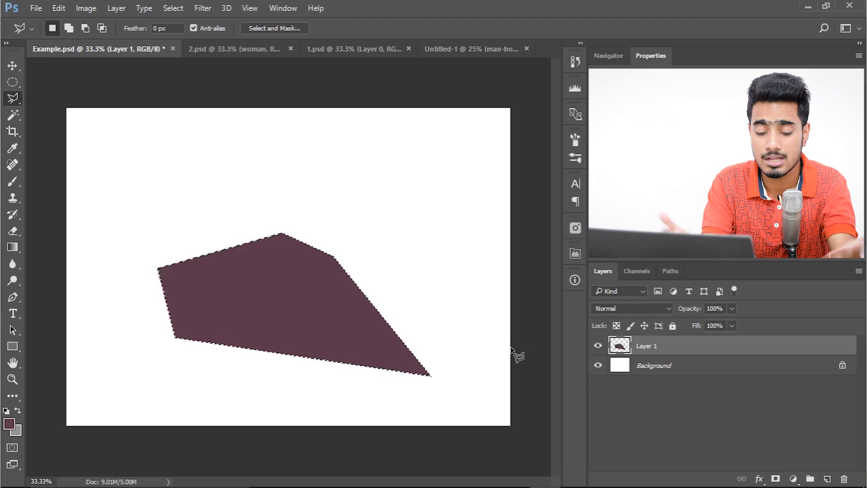
pyautogui.hotkey('ctrl', 'd')
pyautogui.hotkey('ctrl', 'z')
pyautogui.hotkey('ctrl', 'z')
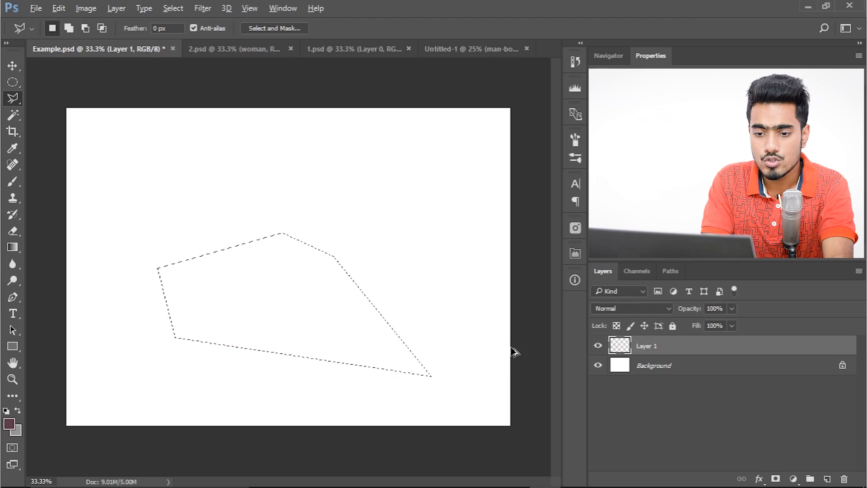
pyautogui.hotkey('ctrl', 'z')
pyautogui.hotkey('ctrl', 'z')
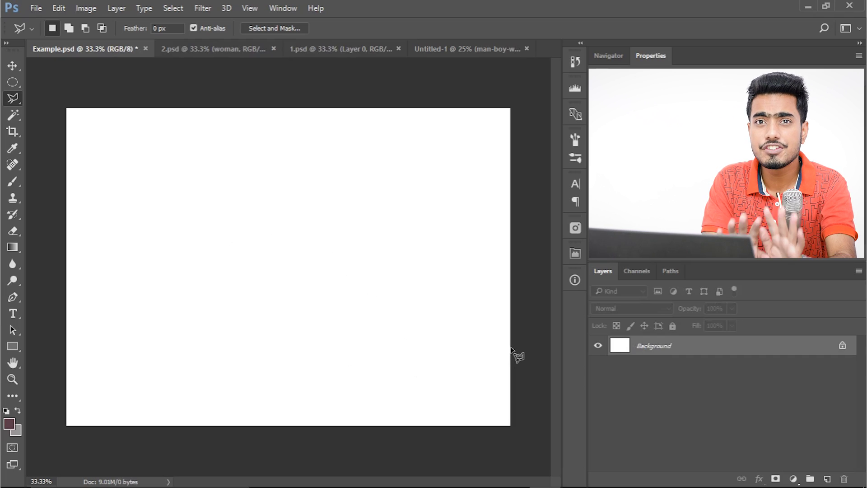
pyautogui.press('g')
pyautogui.moveTo(164, 215); pyautogui.dragTo(276, 396)
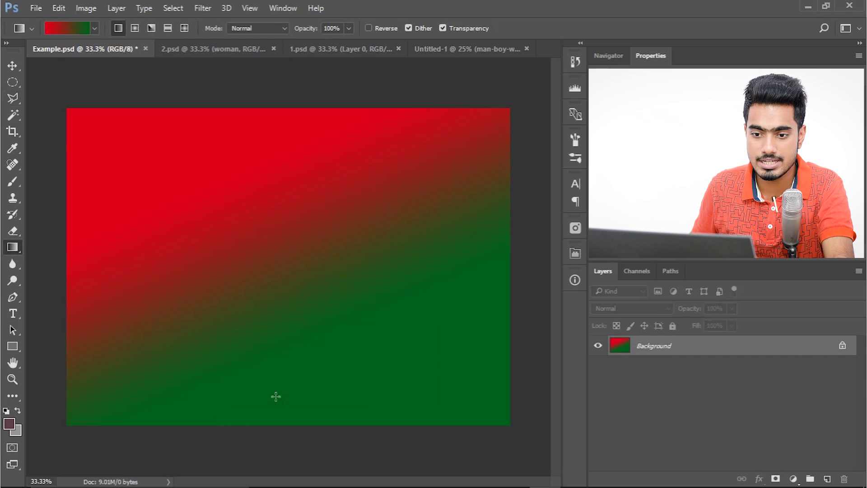
pyautogui.hotkey('ctrl', 'z')
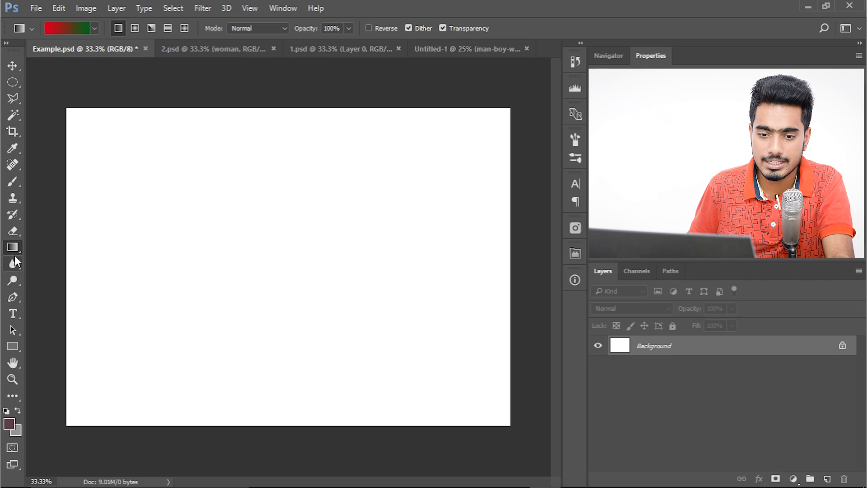
# - Load the Foreground to Background gradient preset and make its left colour stop black
pyautogui.click(84, 30)
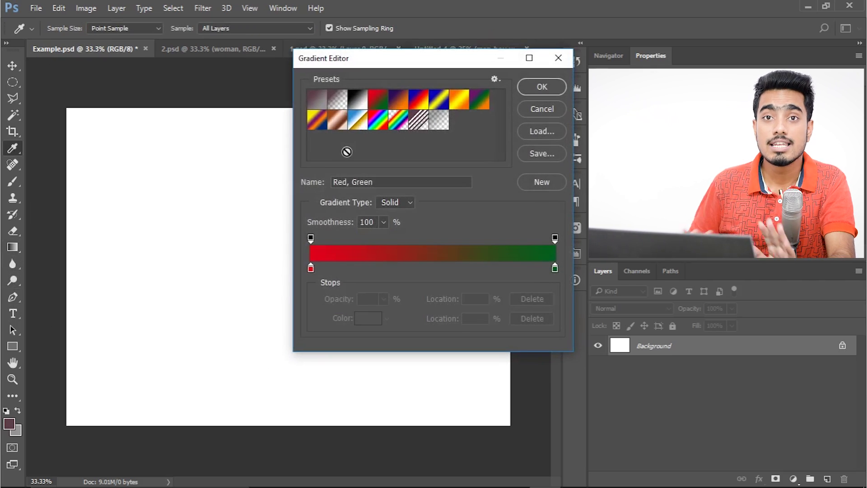
pyautogui.click(316, 99)
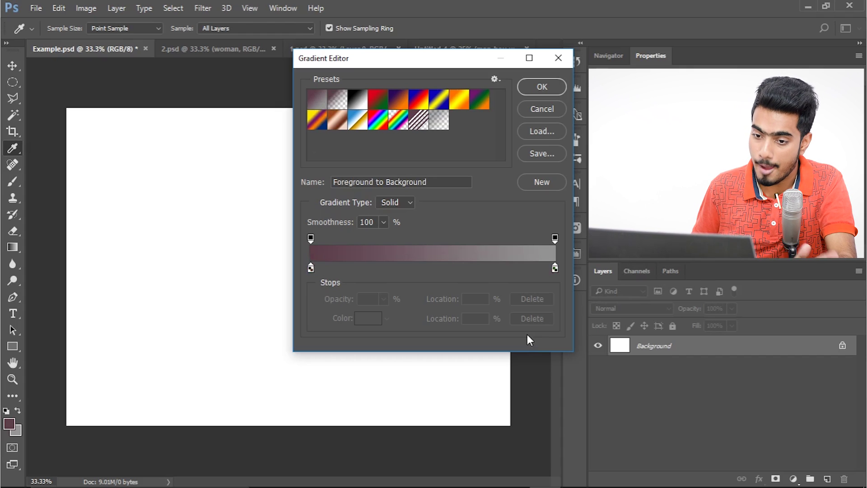
pyautogui.doubleClick(310, 269)
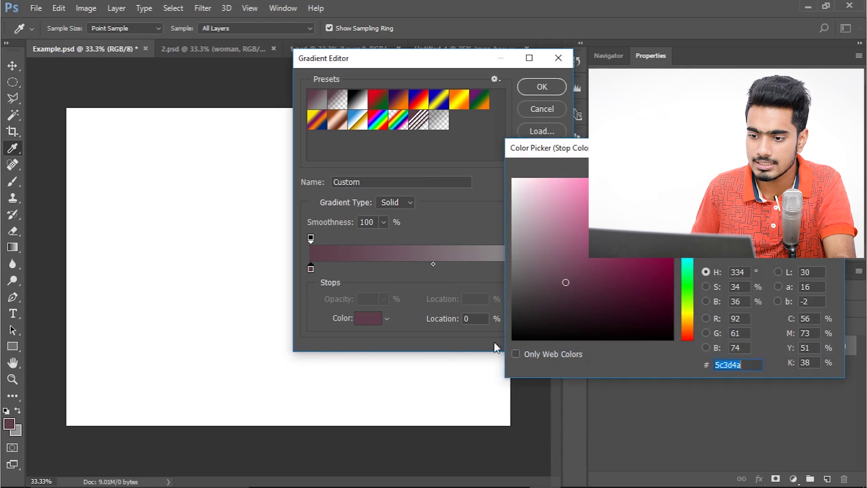
pyautogui.moveTo(536, 270); pyautogui.dragTo(512, 339)
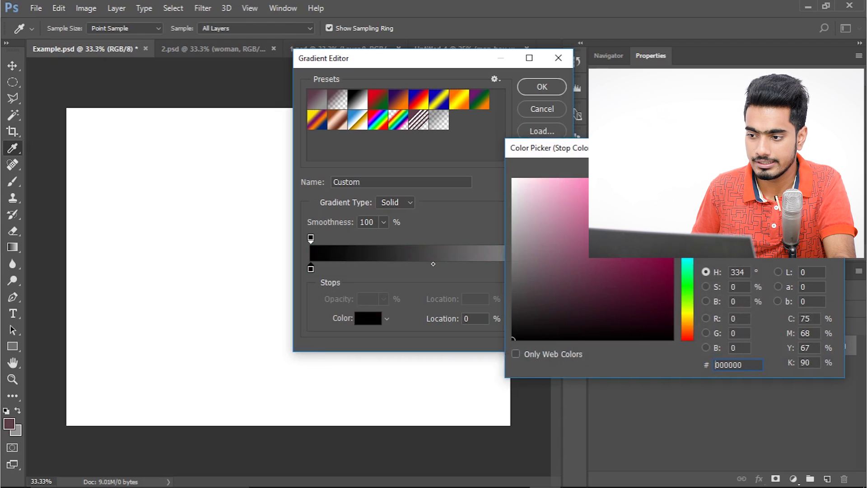
pyautogui.press('Return')
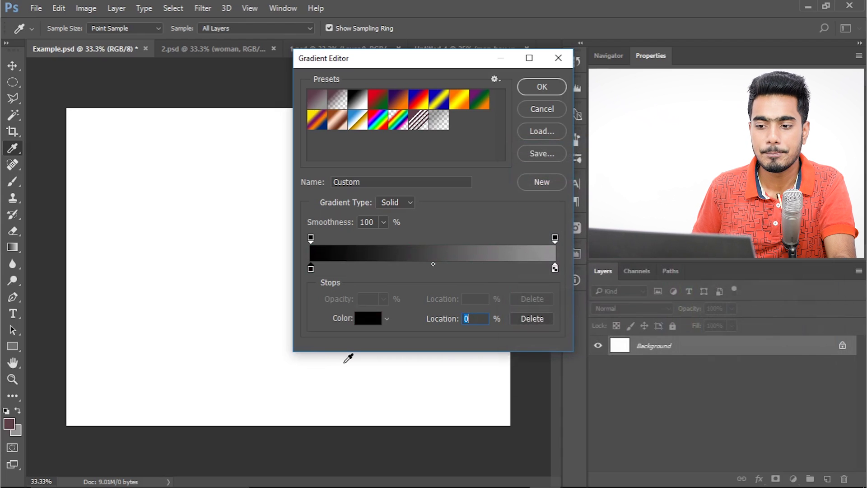
# - Delete the right colour stop, set the right opacity stop to 0%, reset colours, and enter Quick Mask
pyautogui.click(555, 269)
pyautogui.moveTo(554, 269); pyautogui.dragTo(551, 282)
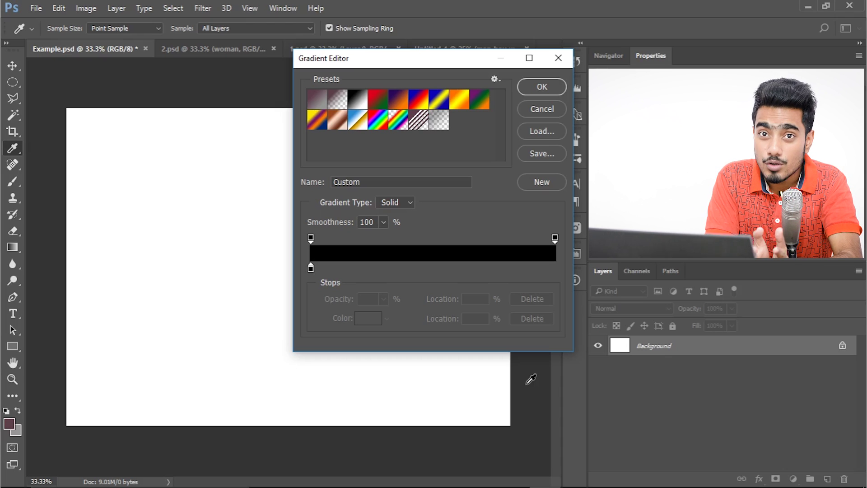
pyautogui.click(555, 237)
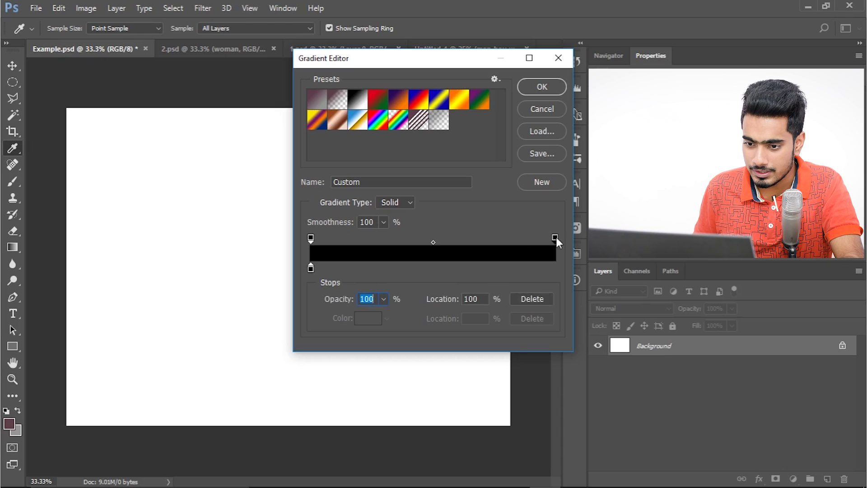
pyautogui.click(383, 299)
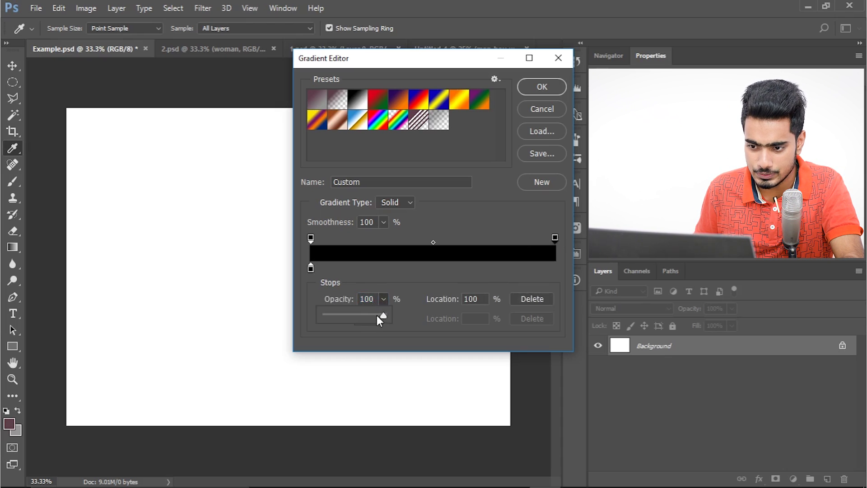
pyautogui.moveTo(377, 315); pyautogui.dragTo(260, 315)
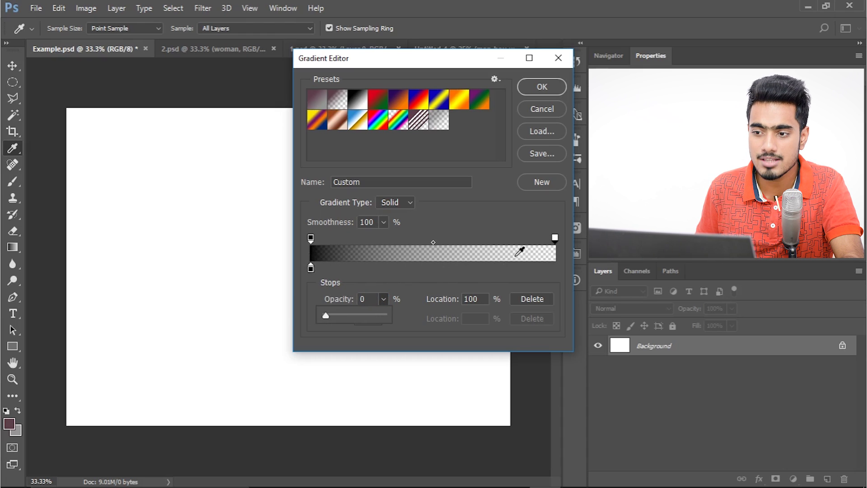
pyautogui.click(550, 89)
pyautogui.click(549, 89)
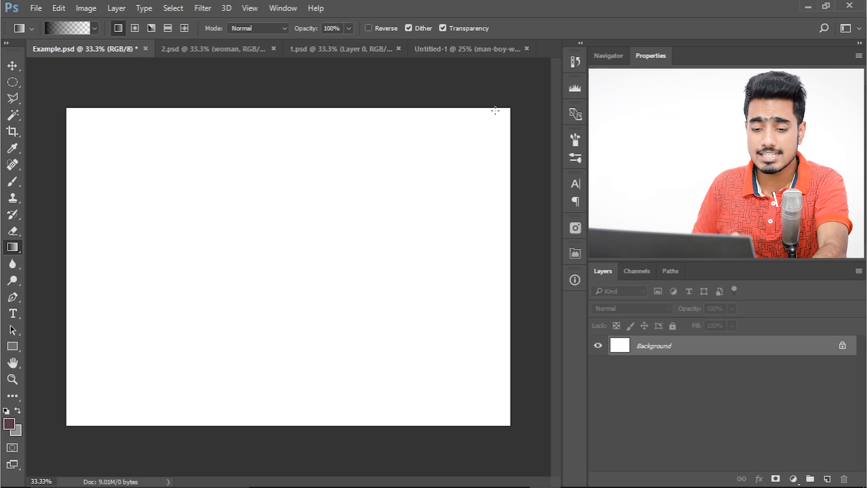
pyautogui.press('d')
pyautogui.press('q')
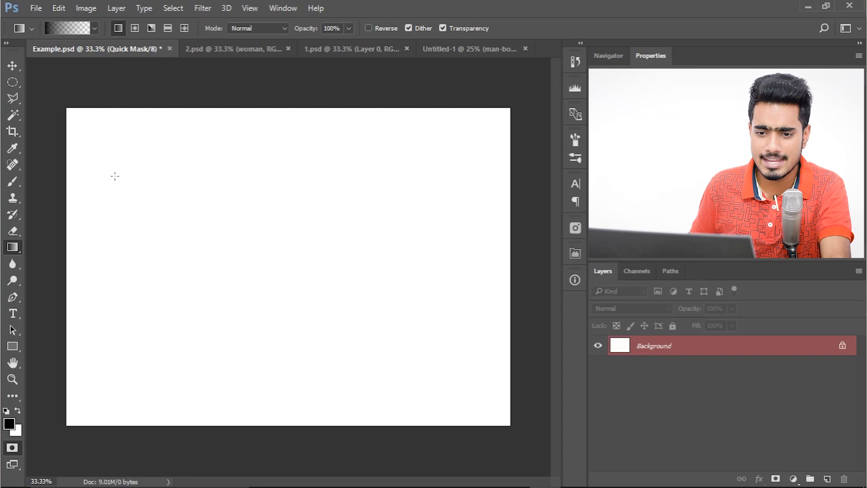
# - Mask the top-left, left, right, top and bottom-right edges with fading Quick Mask gradients
pyautogui.moveTo(99, 132); pyautogui.dragTo(203, 237)
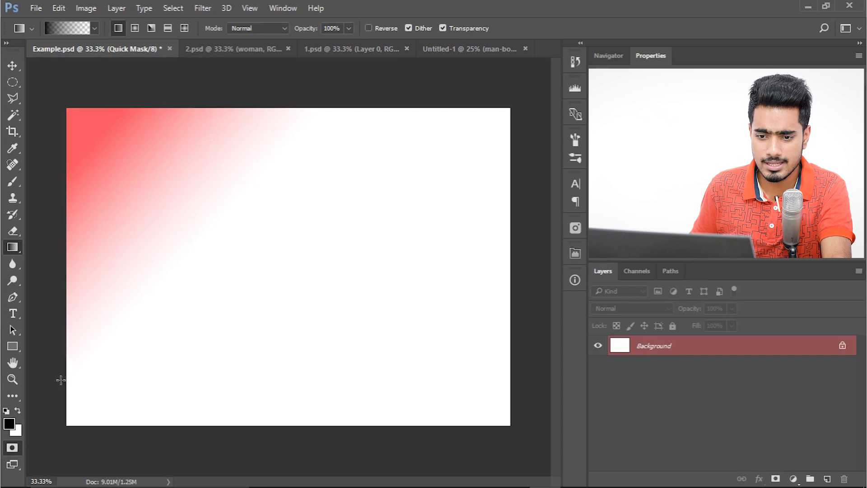
pyautogui.moveTo(61, 379); pyautogui.dragTo(164, 338)
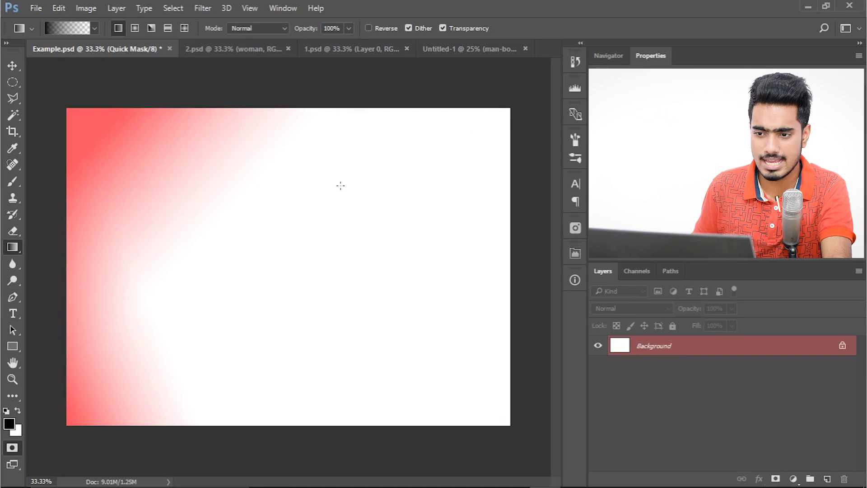
pyautogui.moveTo(340, 185); pyautogui.dragTo(340, 185)
pyautogui.moveTo(384, 69); pyautogui.dragTo(378, 146)
pyautogui.moveTo(514, 454); pyautogui.dragTo(317, 263)
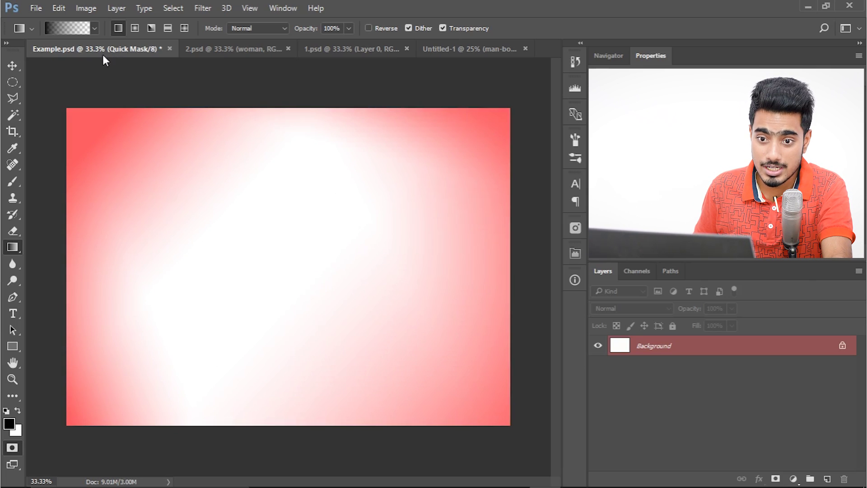
pyautogui.click(94, 29)
# - Add a white (ffffff) colour stop at 100% with right opacity 100, making a black-to-white gradient
pyautogui.click(66, 27)
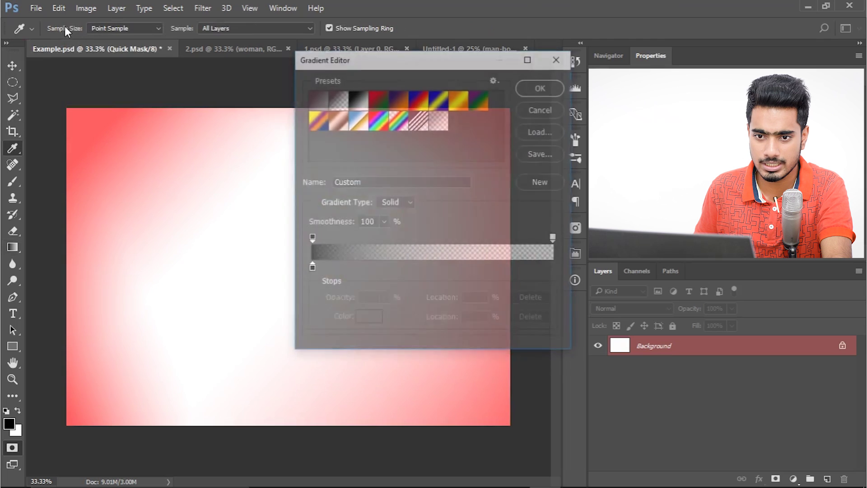
pyautogui.click(551, 267)
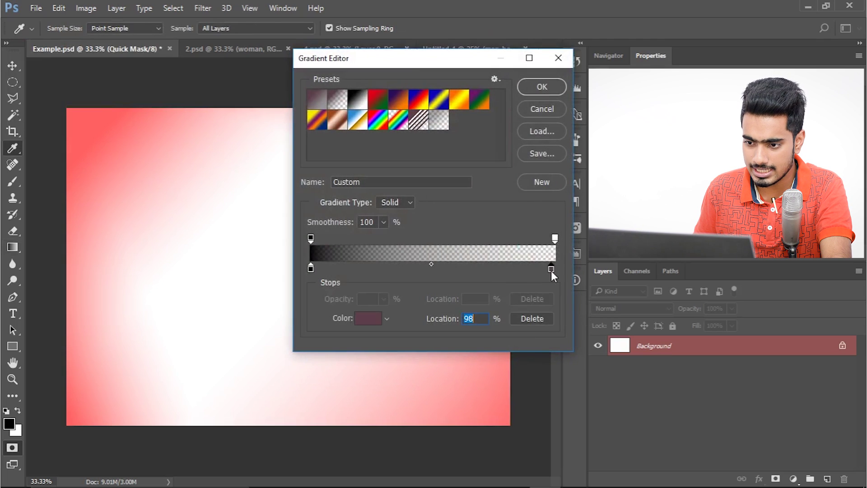
pyautogui.moveTo(551, 270); pyautogui.dragTo(558, 270)
pyautogui.doubleClick(558, 270)
pyautogui.write('ffffff')
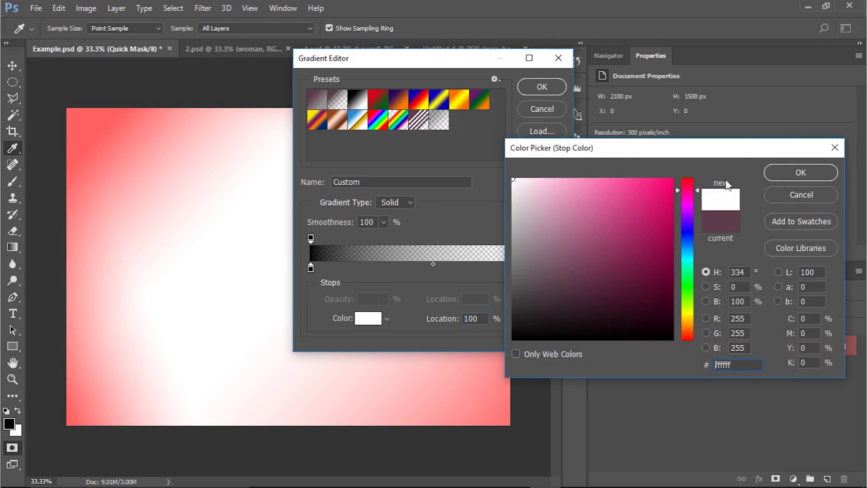
pyautogui.press('Return')
pyautogui.click(554, 238)
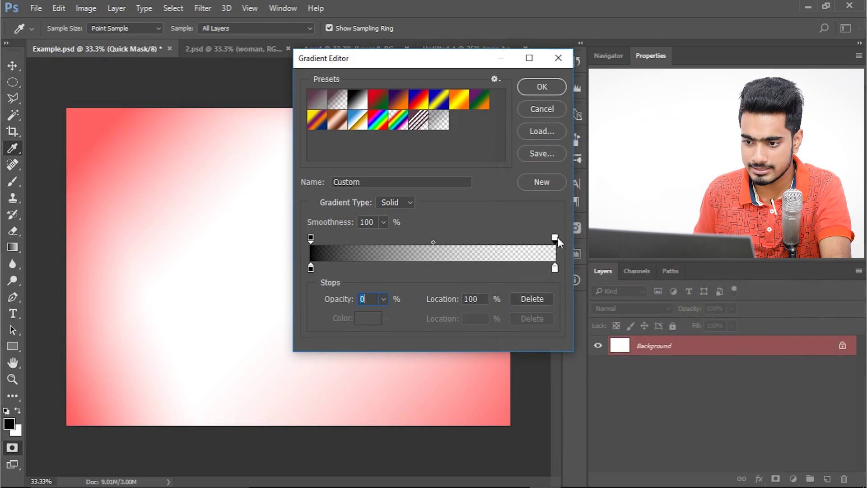
pyautogui.click(384, 298)
pyautogui.moveTo(387, 315); pyautogui.dragTo(489, 317)
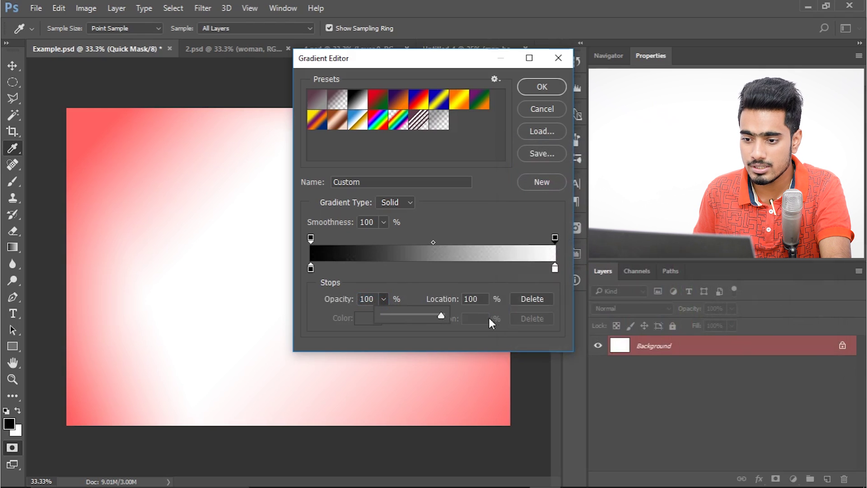
pyautogui.click(552, 86)
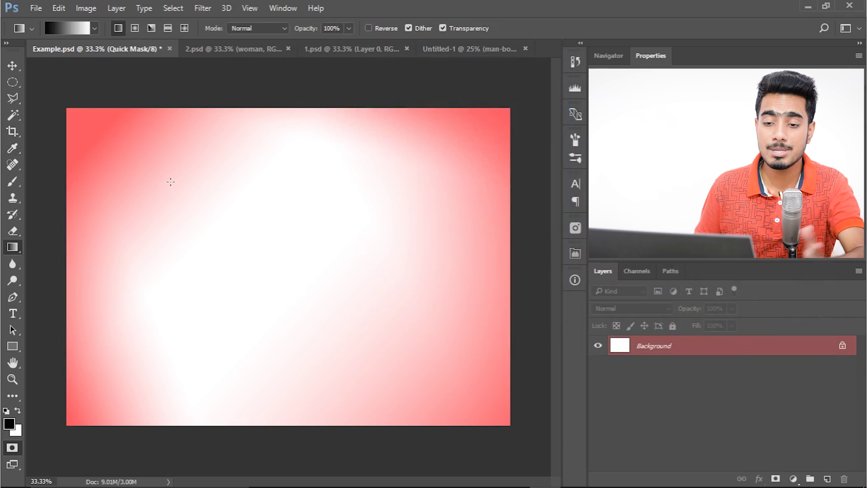
# - Try black-to-white mask gradients from the top-left, bottom-left and bottom-right corners
pyautogui.moveTo(142, 169); pyautogui.dragTo(294, 330)
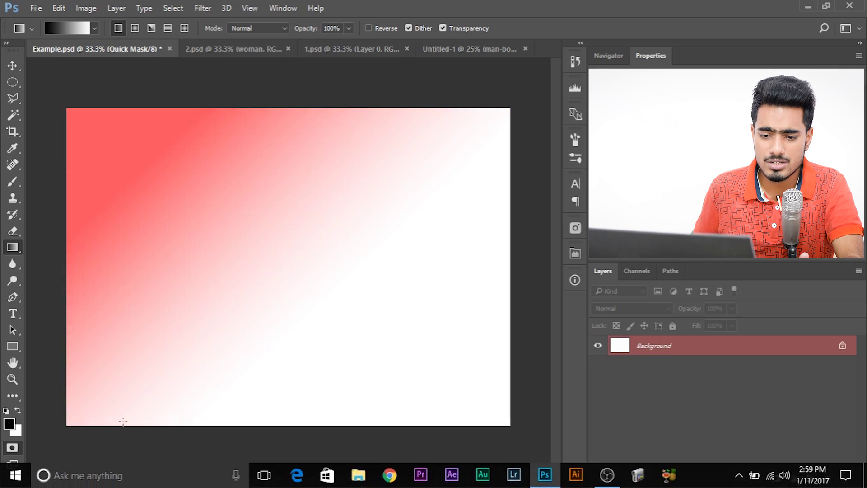
pyautogui.moveTo(93, 411); pyautogui.dragTo(193, 333)
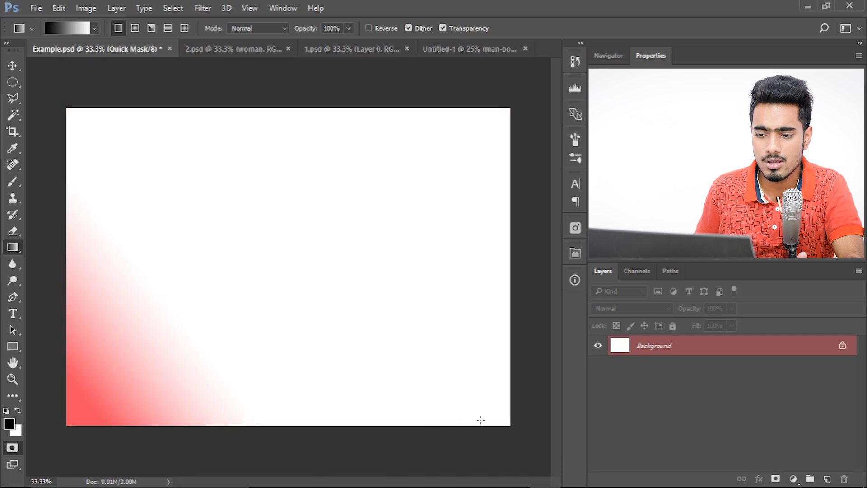
pyautogui.moveTo(480, 420); pyautogui.dragTo(365, 339)
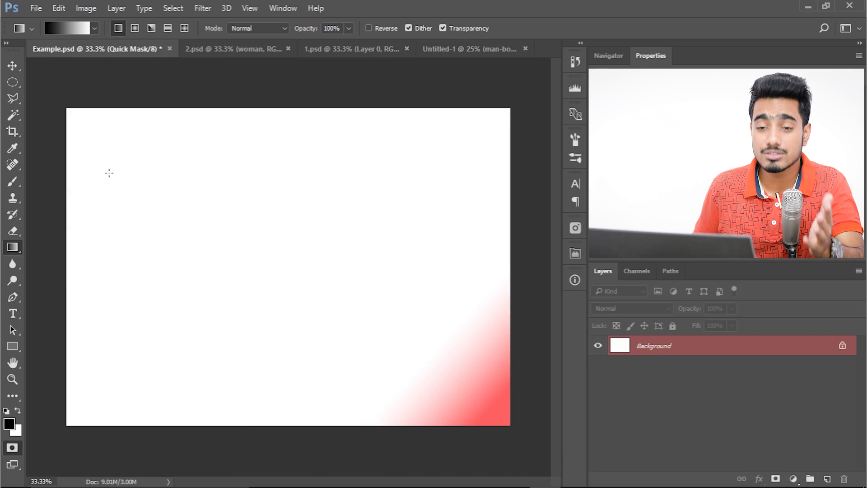
# - Remove the white stop and set the right opacity stop to 0% for black-to-transparent
pyautogui.click(80, 29)
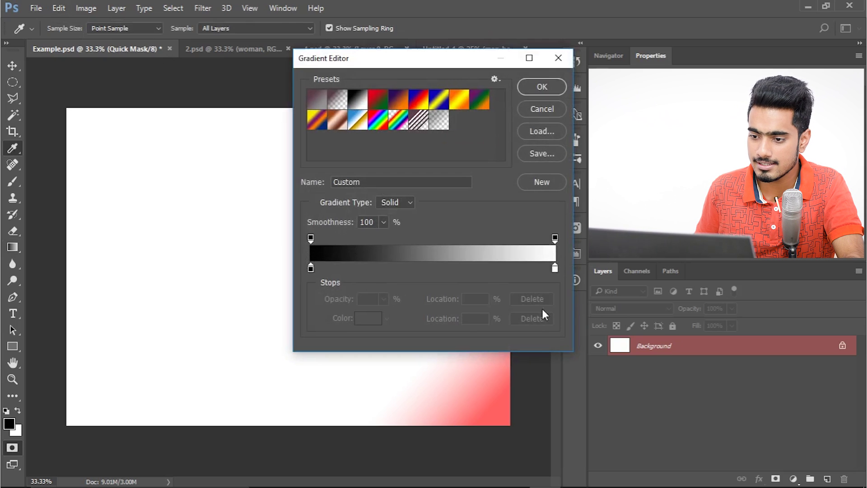
pyautogui.moveTo(555, 270); pyautogui.dragTo(538, 368)
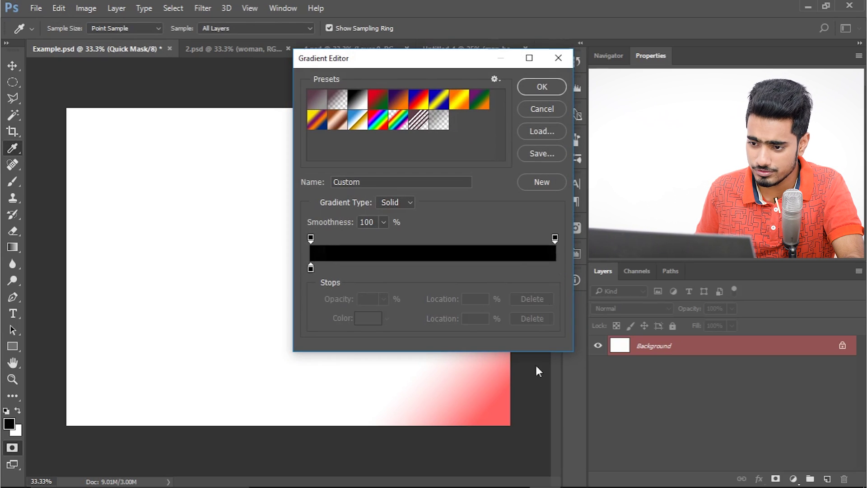
pyautogui.click(554, 238)
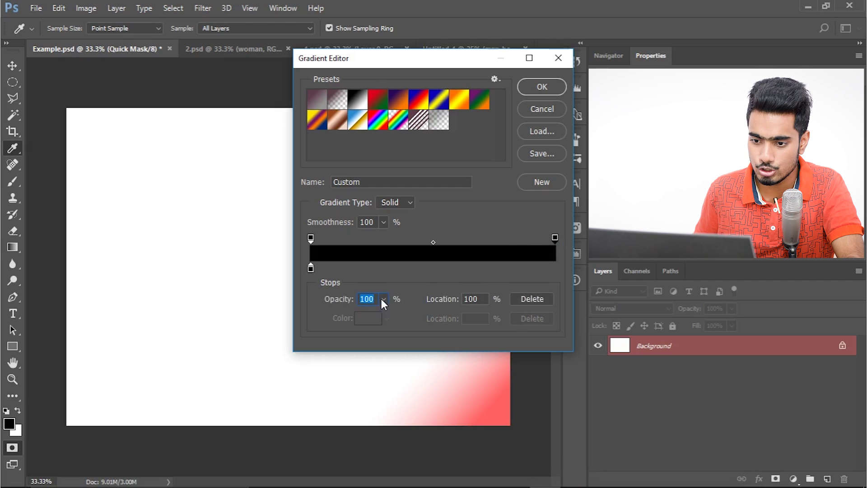
pyautogui.moveTo(378, 308); pyautogui.dragTo(310, 319)
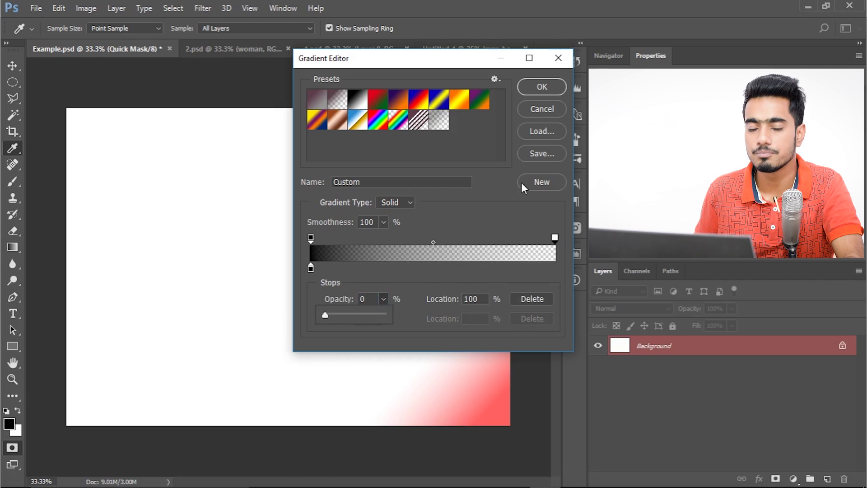
# - Mask all four corners plus bottom, left and top edges with fading gradients, then exit Quick Mask
pyautogui.click(541, 87)
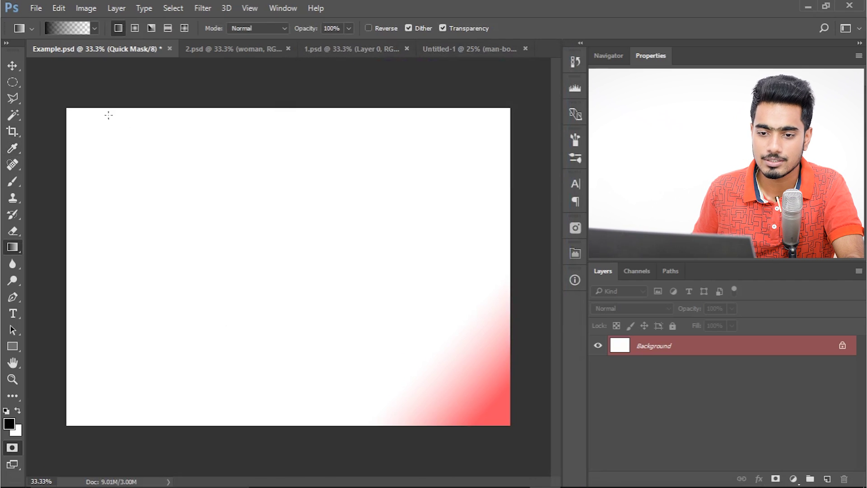
pyautogui.moveTo(74, 107); pyautogui.dragTo(235, 258)
pyautogui.moveTo(82, 403); pyautogui.dragTo(115, 378)
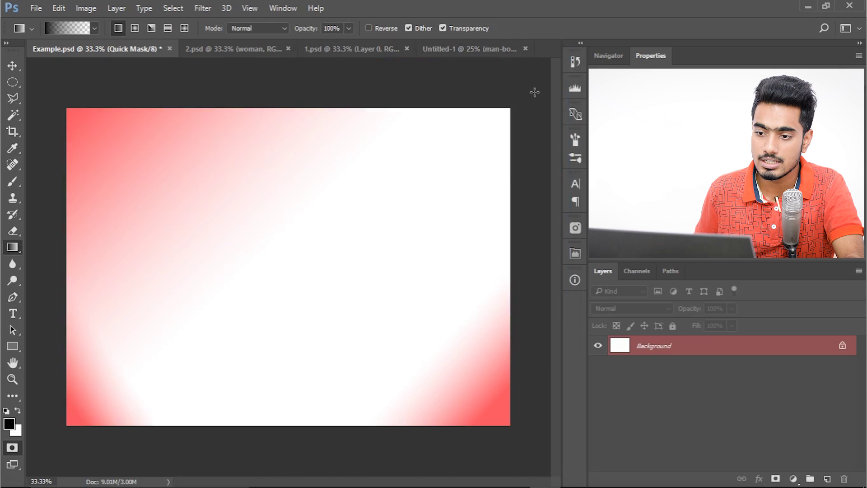
pyautogui.moveTo(519, 96); pyautogui.dragTo(352, 221)
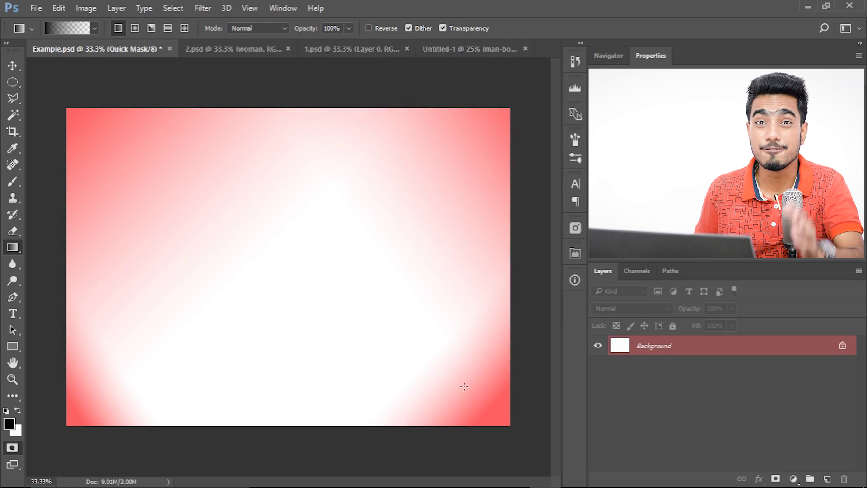
pyautogui.moveTo(453, 431); pyautogui.dragTo(401, 351)
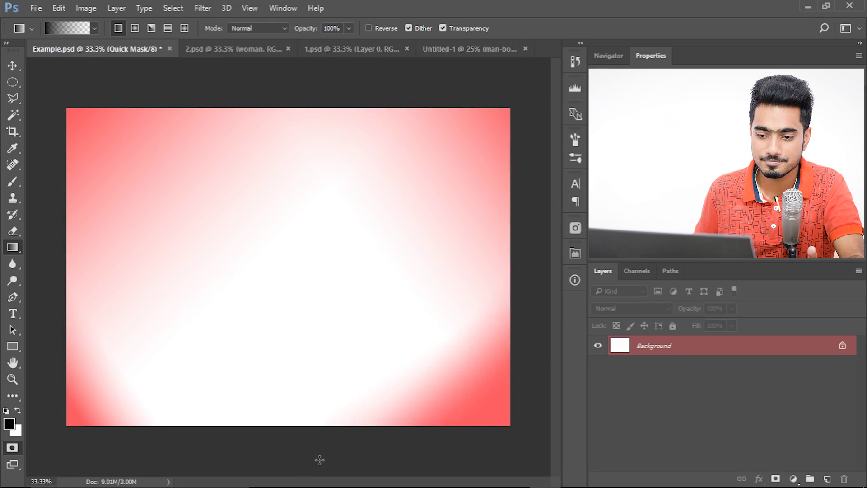
pyautogui.moveTo(320, 460); pyautogui.dragTo(322, 336)
pyautogui.moveTo(67, 275); pyautogui.dragTo(289, 276)
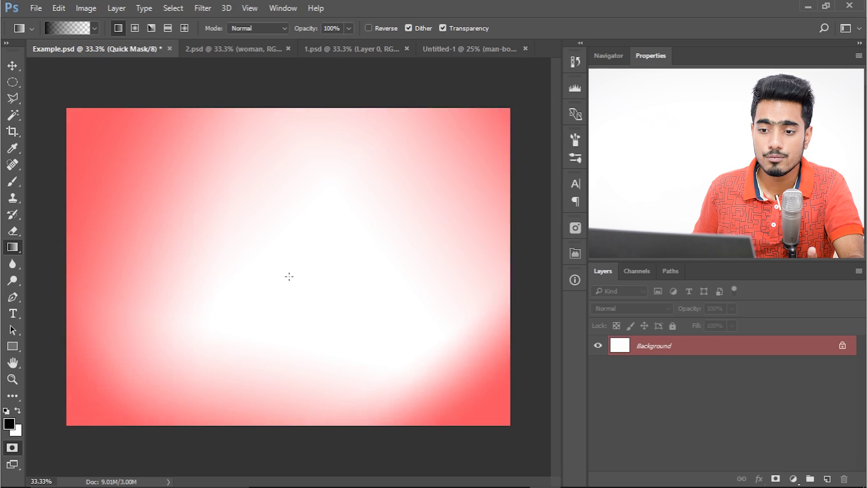
pyautogui.moveTo(327, 87); pyautogui.dragTo(308, 203)
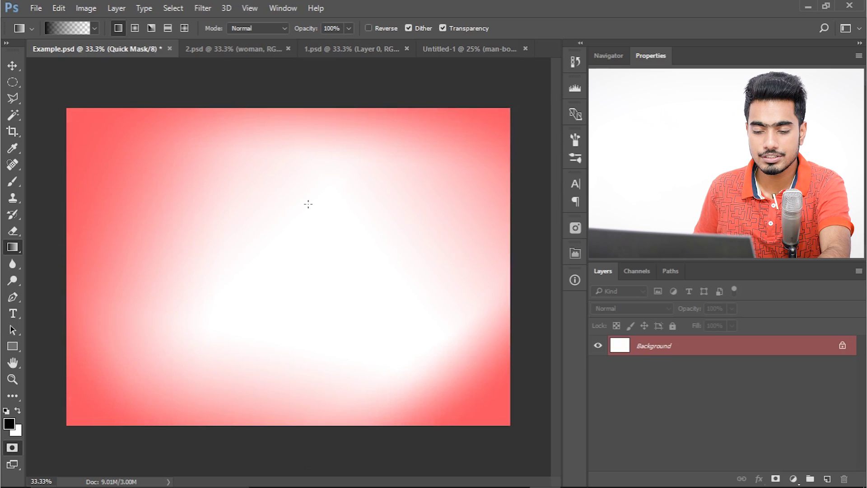
pyautogui.press('q')
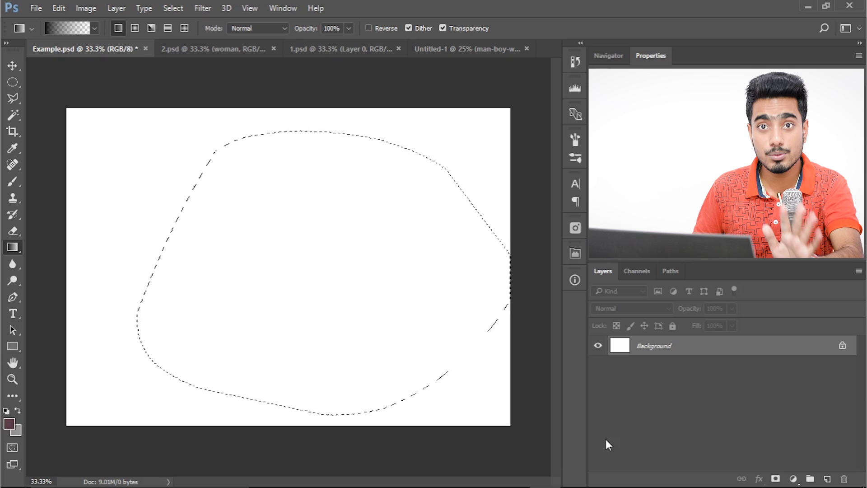
# - Add Layer 1, set the foreground to black (000000), and gradient-fill the selection on it
pyautogui.click(827, 479)
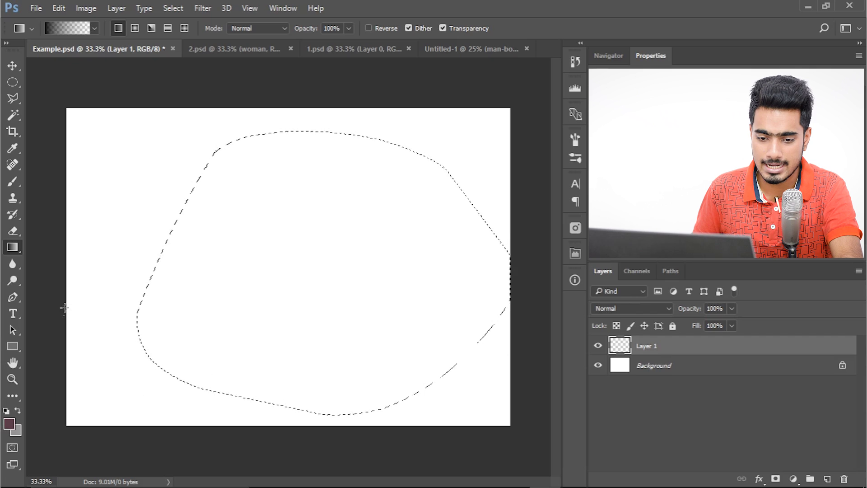
pyautogui.click(11, 421)
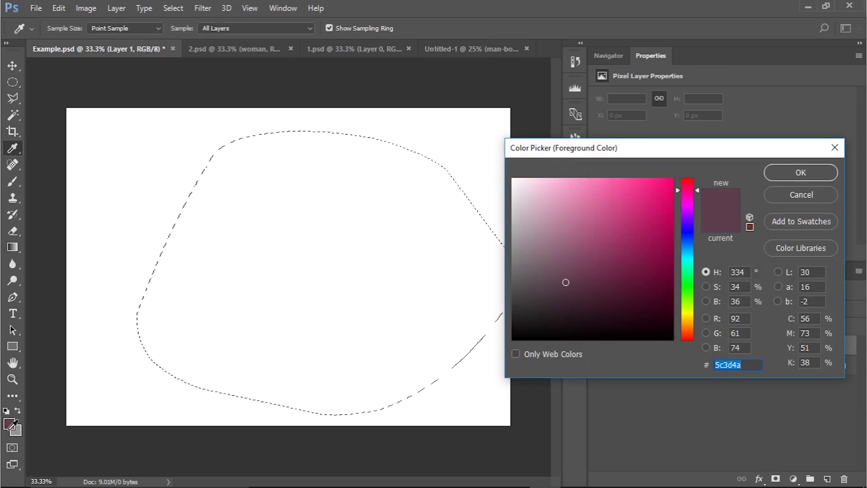
pyautogui.moveTo(539, 240); pyautogui.dragTo(511, 340)
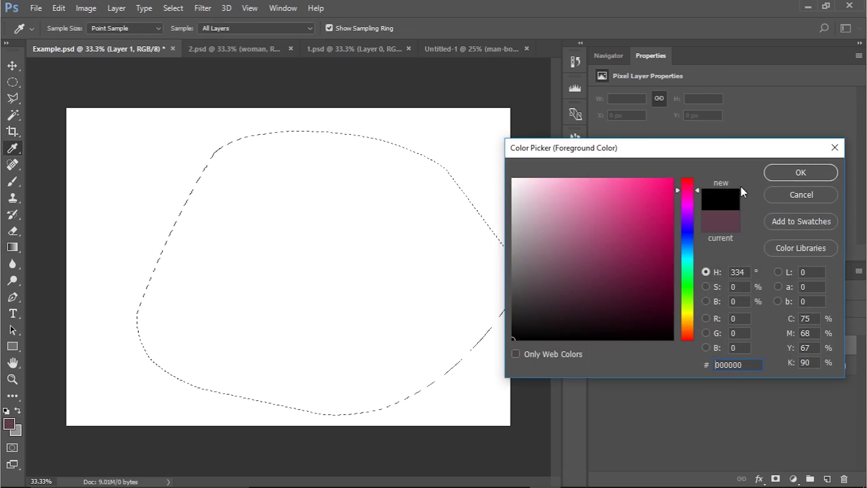
pyautogui.click(786, 170)
pyautogui.press('g')
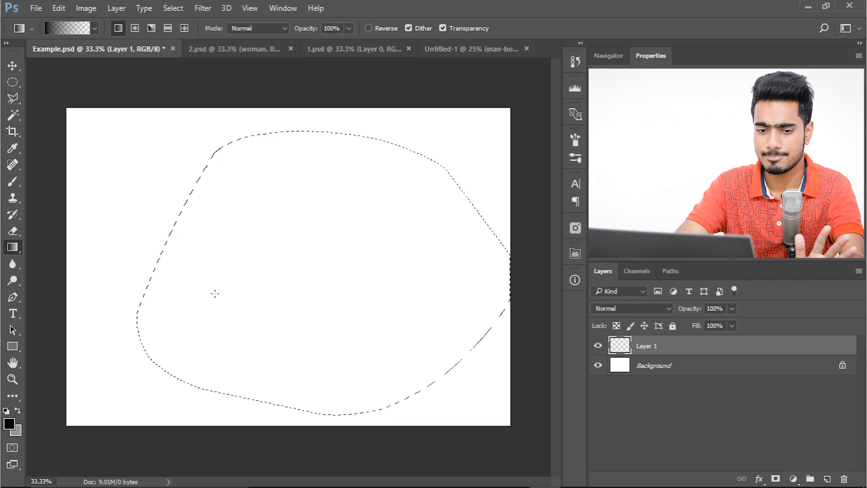
pyautogui.moveTo(215, 293); pyautogui.dragTo(218, 288)
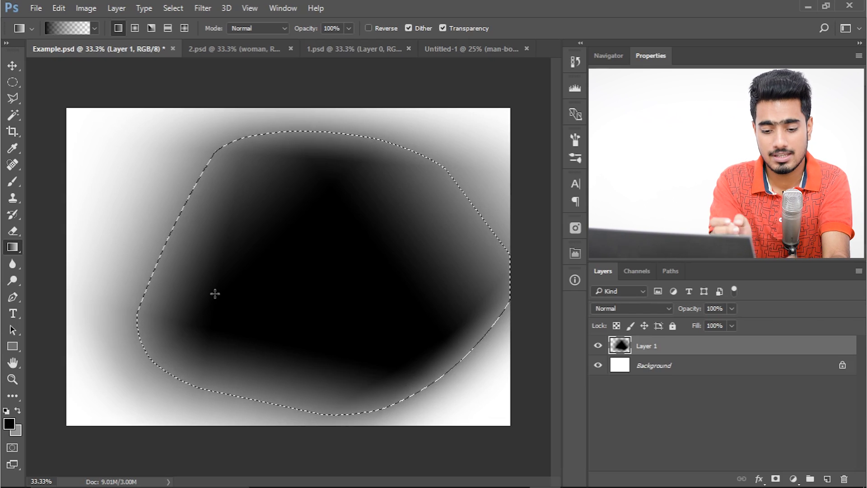
pyautogui.hotkey('ctrl', 'alt', 'z')
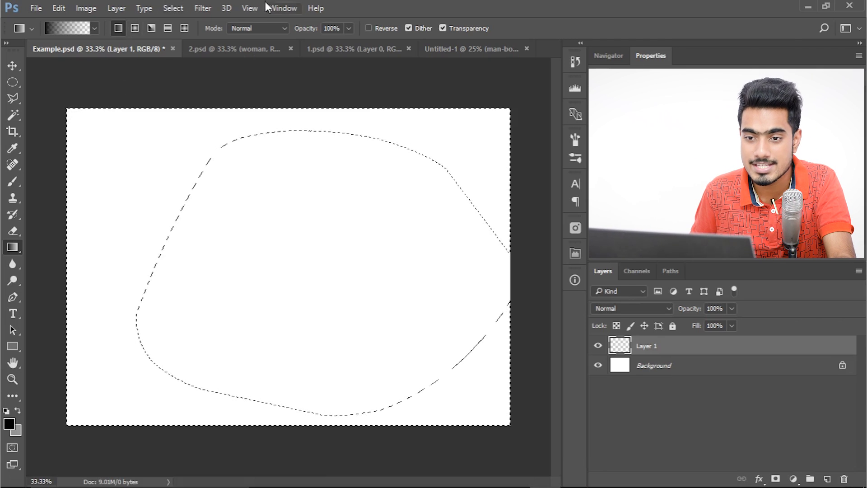
# - Deselect with Ctrl+D and lower Layer 1's opacity to 45%
pyautogui.click(173, 8)
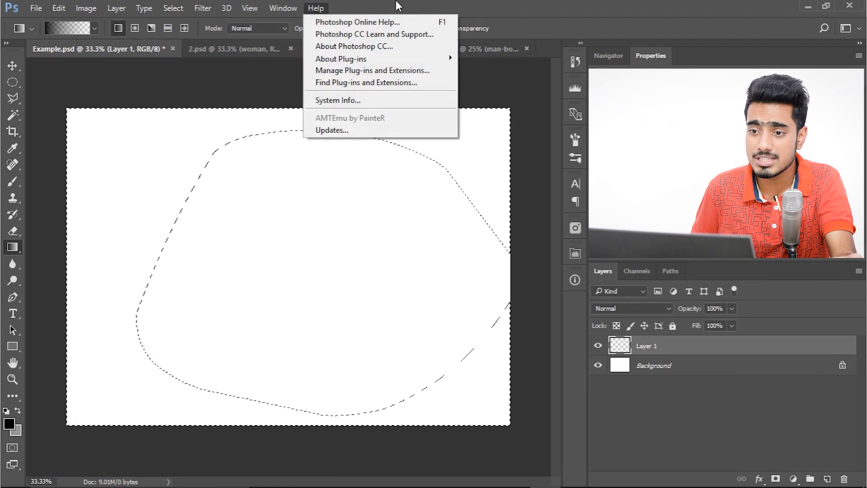
pyautogui.click(551, 3)
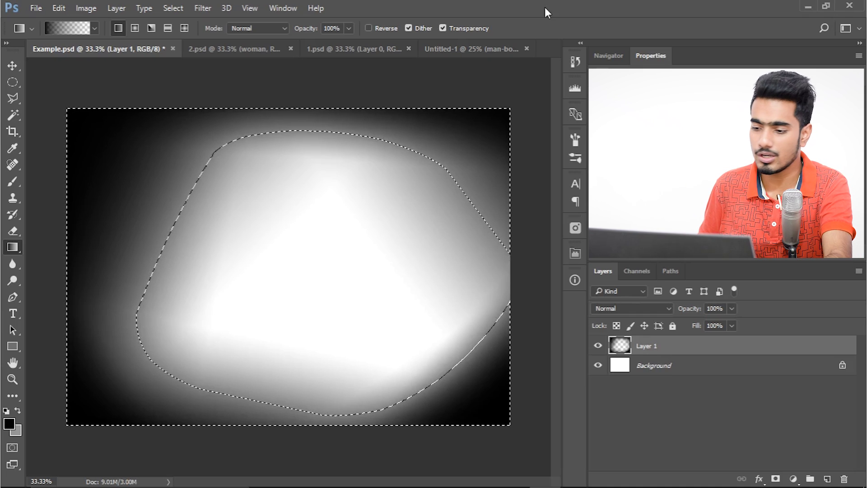
pyautogui.hotkey('ctrl', 'd')
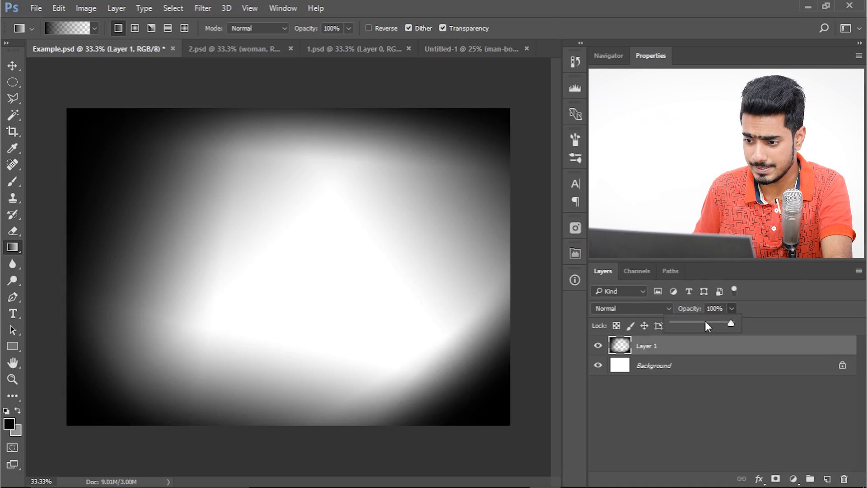
pyautogui.moveTo(705, 322); pyautogui.dragTo(684, 323)
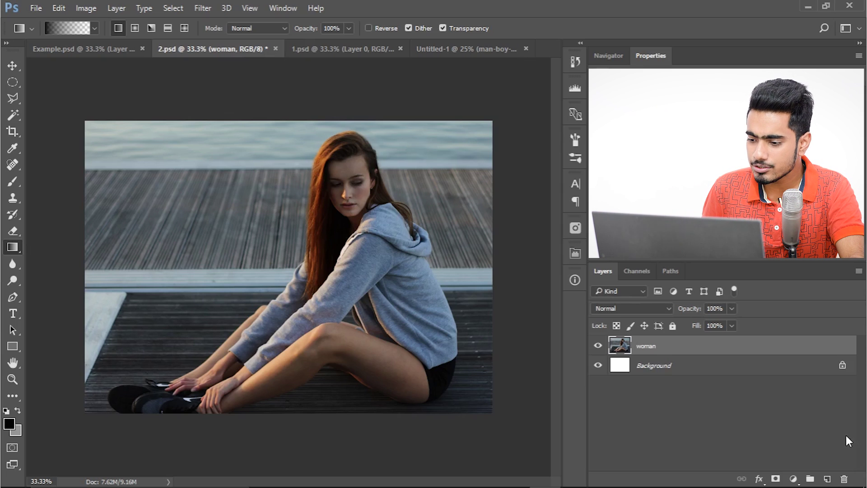
# - Add an empty Layer 1 above the woman layer, undo a trial gradient, and enter Quick Mask
pyautogui.click(826, 478)
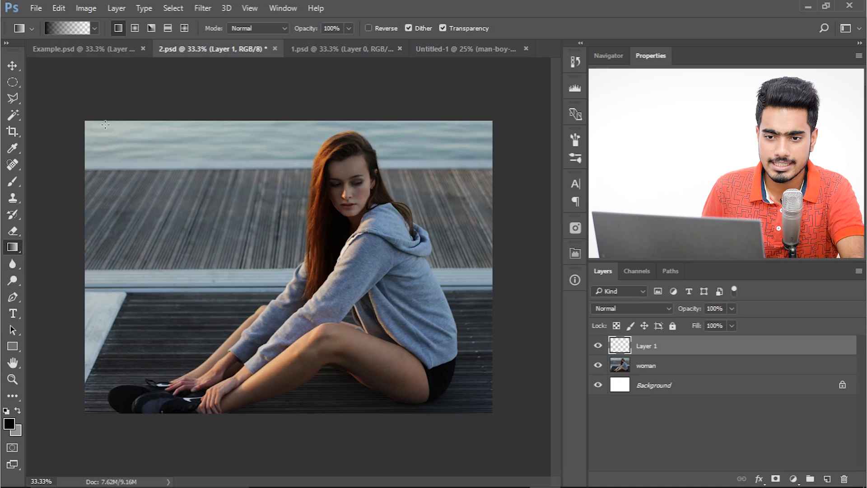
pyautogui.moveTo(105, 124); pyautogui.dragTo(220, 246)
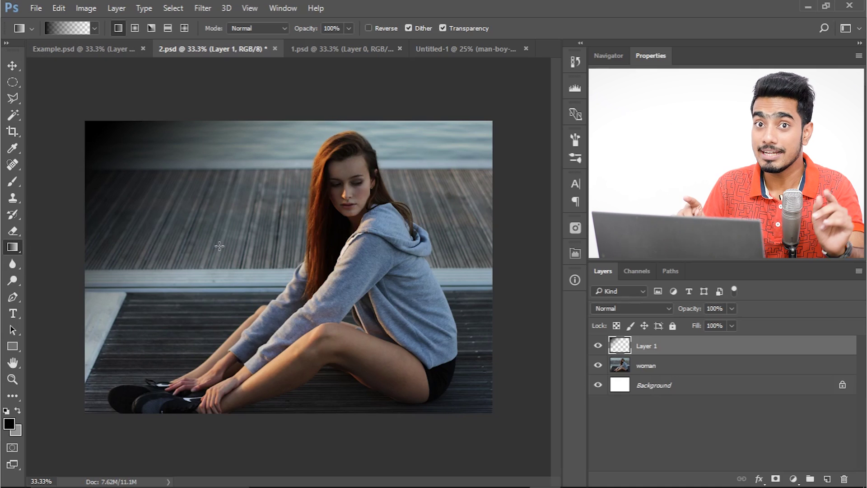
pyautogui.hotkey('ctrl', 'z')
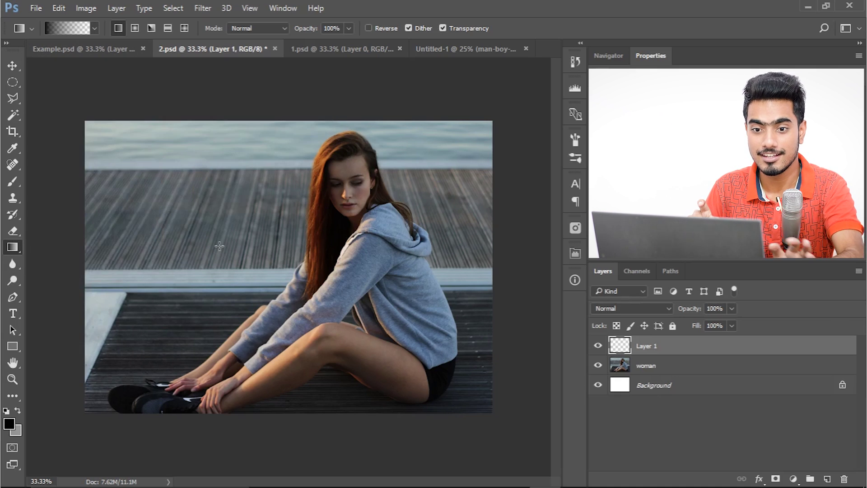
pyautogui.press('q')
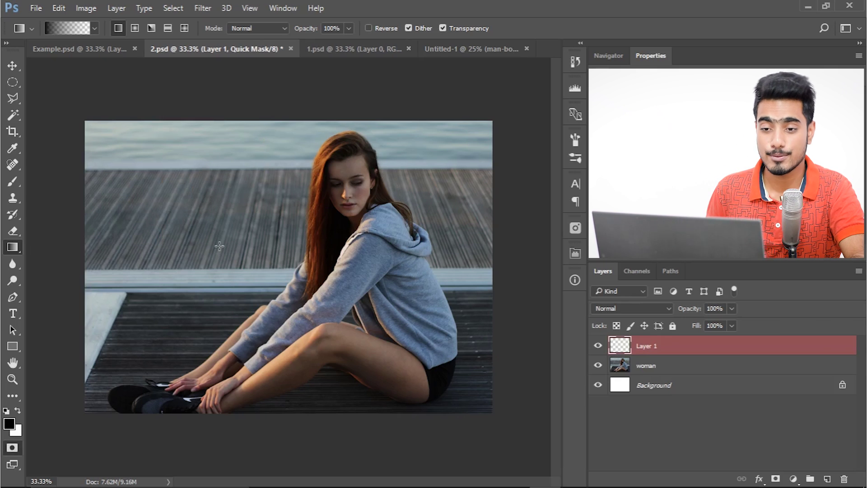
# - Try top-left mask gradients reaching toward the legs, then undo them
pyautogui.moveTo(231, 267); pyautogui.dragTo(237, 285)
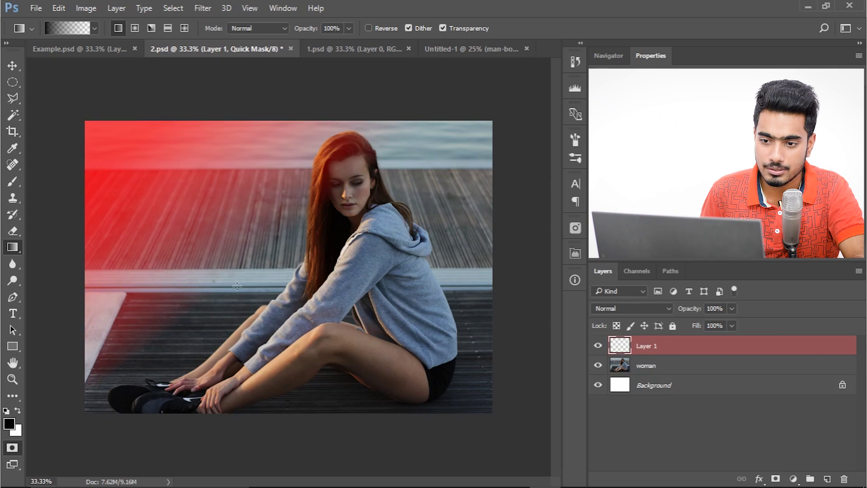
pyautogui.moveTo(131, 145); pyautogui.dragTo(331, 352)
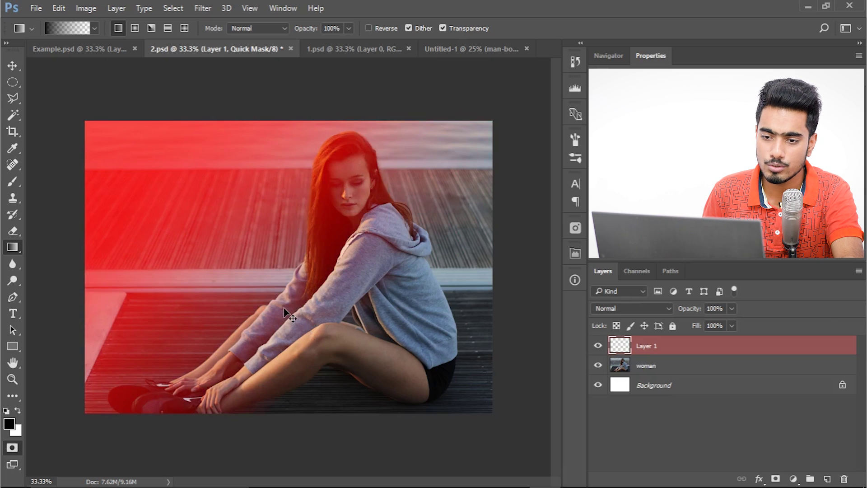
pyautogui.hotkey('ctrl', 'alt', 'z')
pyautogui.hotkey('ctrl', 'alt', 'z')
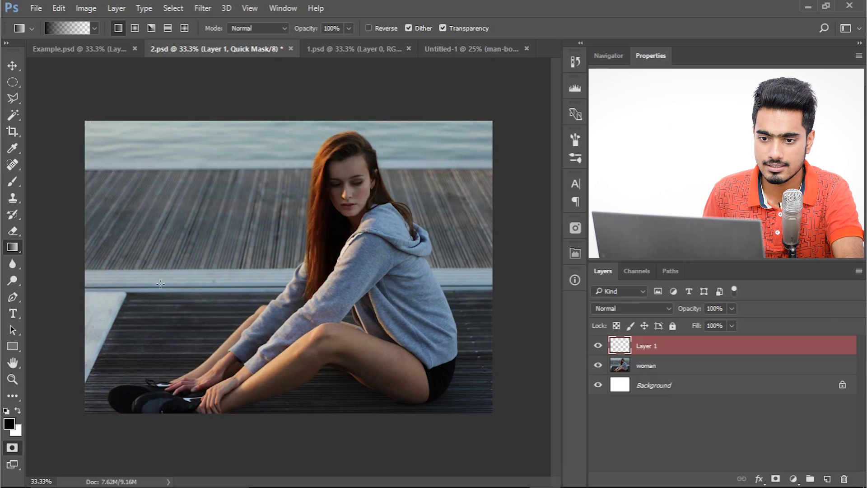
pyautogui.hotkey('ctrl', 'shift', 'z')
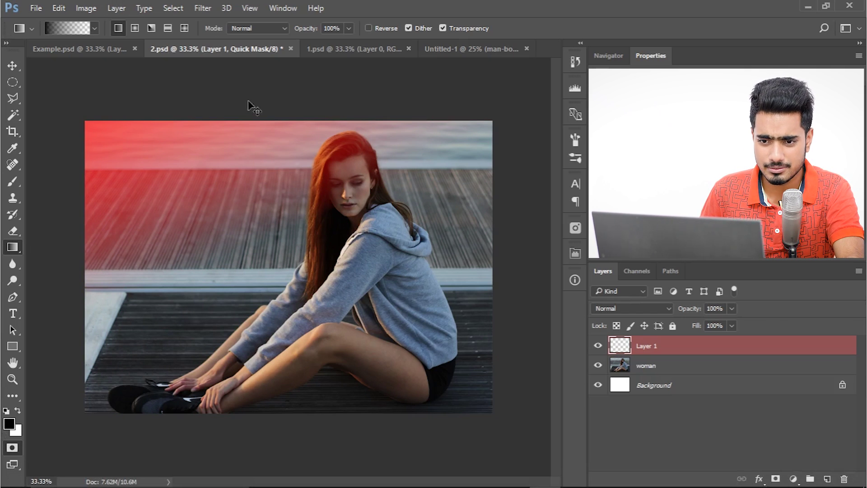
pyautogui.hotkey('ctrl', 'z')
# - Draw the final mask gradient from the top-left corner inward and exit Quick Mask
pyautogui.moveTo(193, 210); pyautogui.dragTo(247, 275)
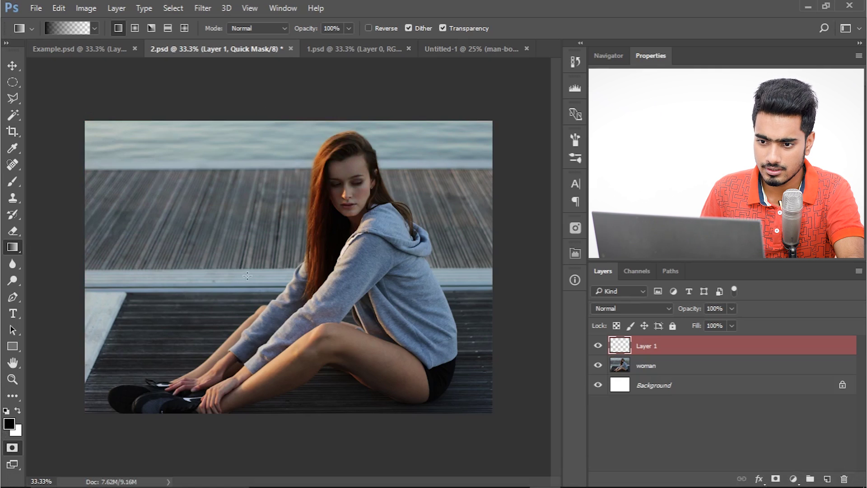
pyautogui.moveTo(79, 111); pyautogui.dragTo(256, 272)
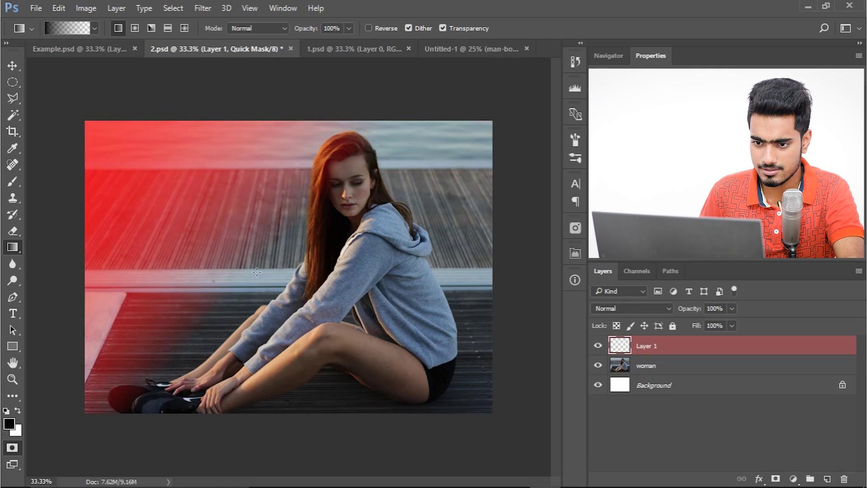
pyautogui.hotkey('ctrl', 'alt', 'z')
pyautogui.hotkey('ctrl', 'alt', 'z')
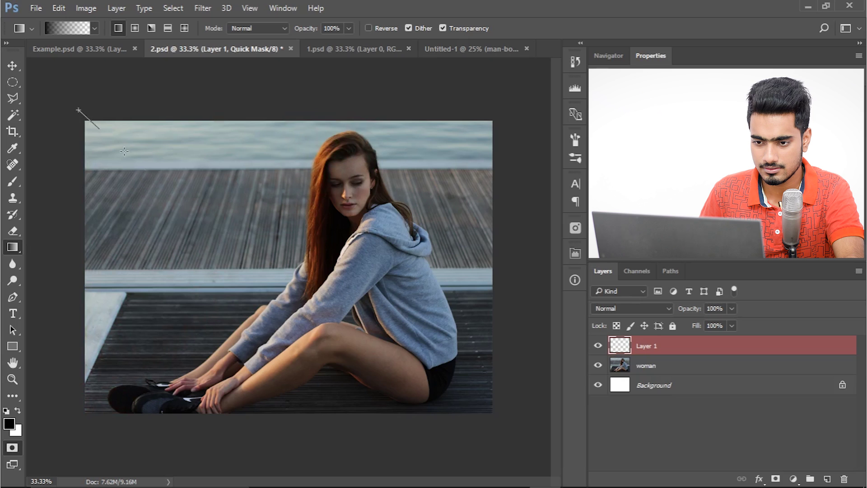
pyautogui.moveTo(124, 151); pyautogui.dragTo(305, 303)
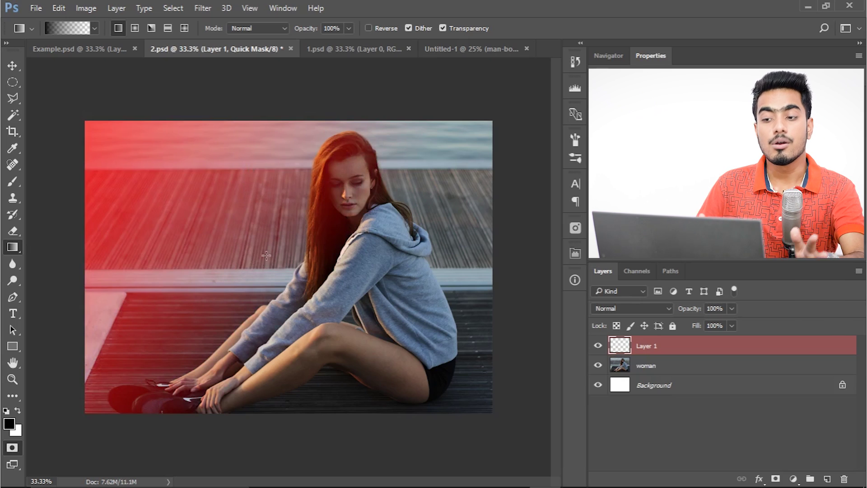
pyautogui.press('q')
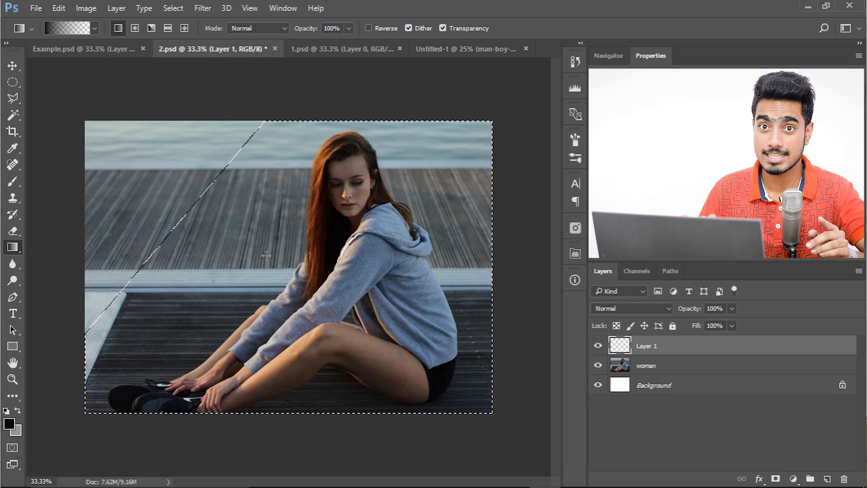
# - Invert the selection to the top-left corner and add a Curves adjustment layer above Layer 1
pyautogui.hotkey('ctrl', 'shift', 'i')
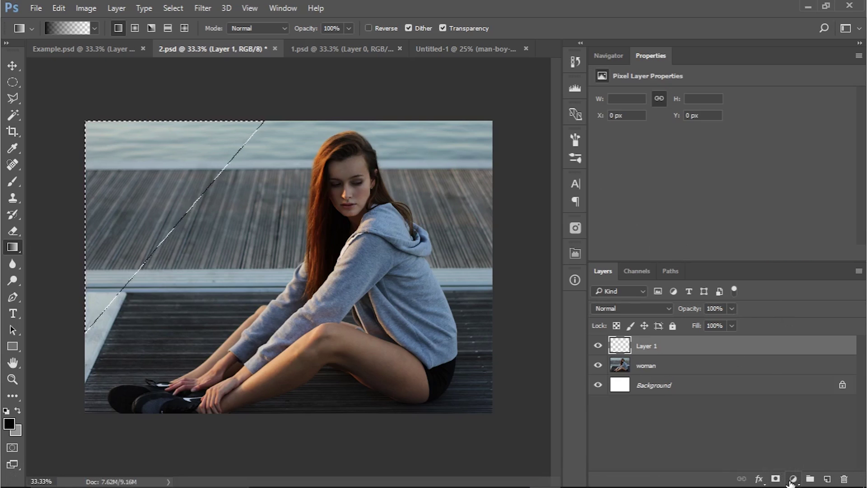
pyautogui.click(793, 479)
pyautogui.click(793, 479)
pyautogui.click(793, 479)
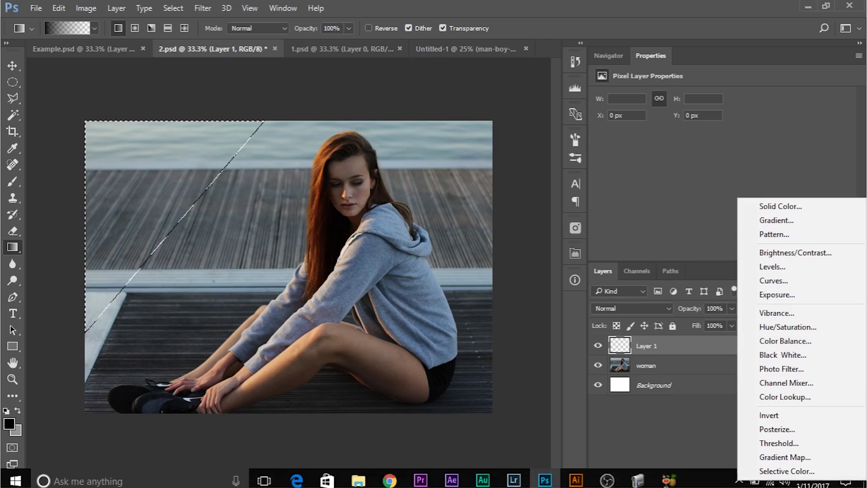
pyautogui.click(792, 280)
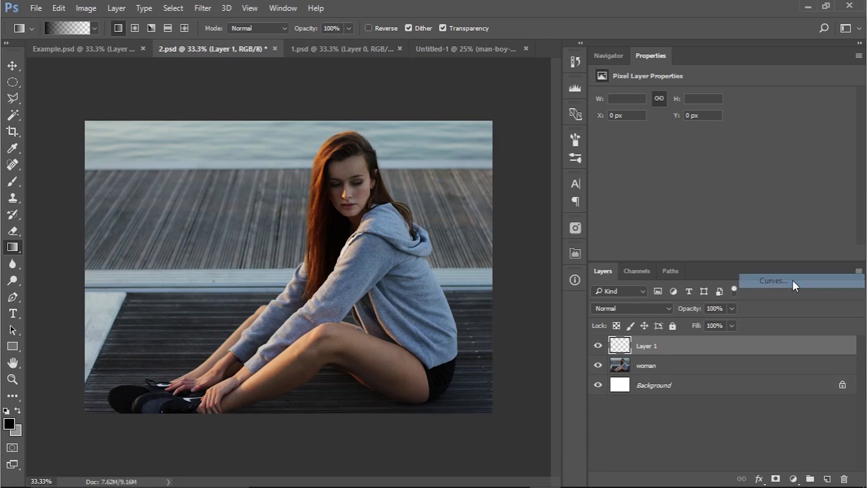
pyautogui.scroll(-1, 730, 207)
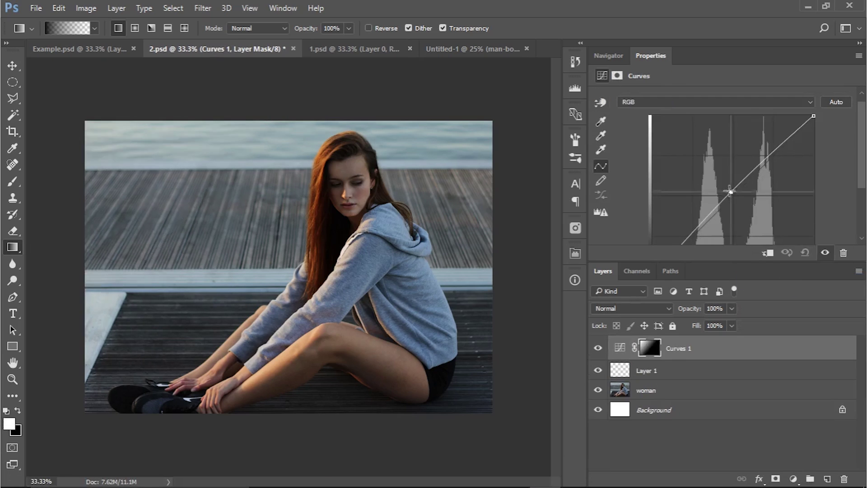
# - Raise the RGB curve, lift the Red channel curve and lower the Blue channel curve
pyautogui.moveTo(730, 208); pyautogui.dragTo(682, 166)
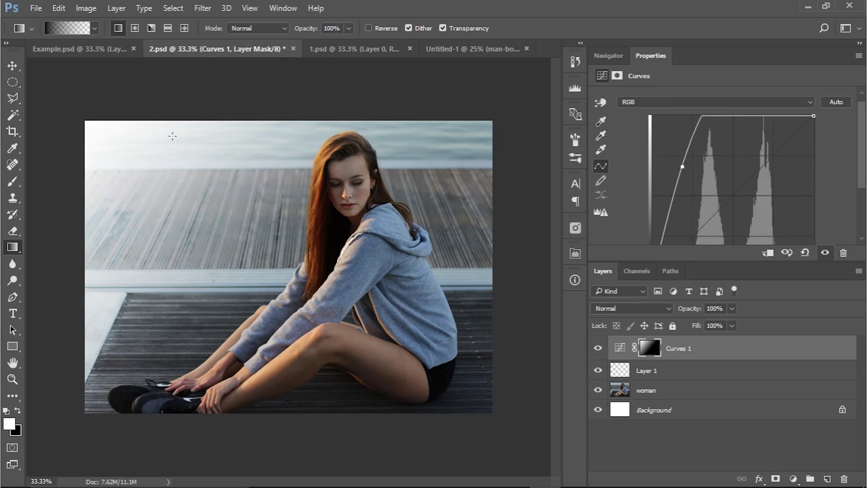
pyautogui.click(638, 101)
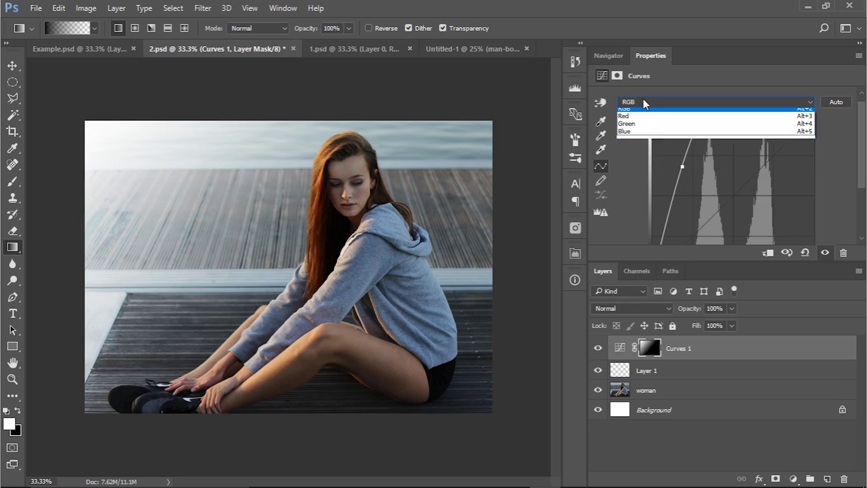
pyautogui.click(644, 121)
pyautogui.moveTo(737, 198); pyautogui.dragTo(713, 176)
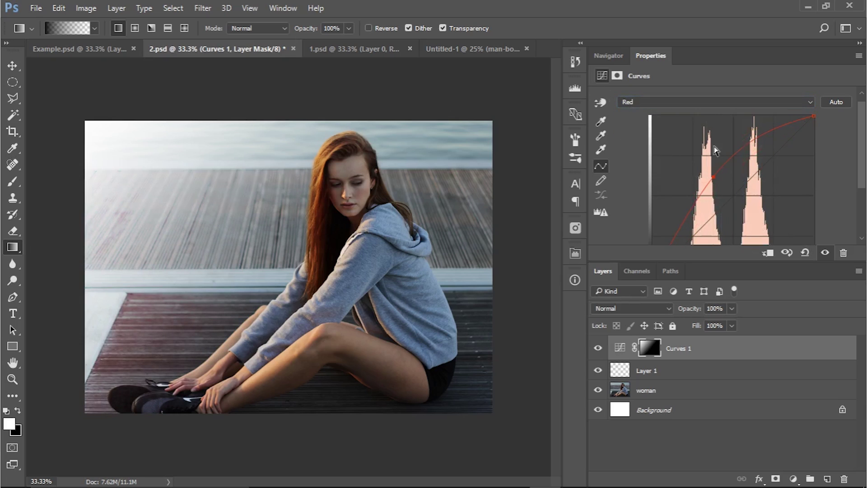
pyautogui.click(716, 102)
pyautogui.click(700, 137)
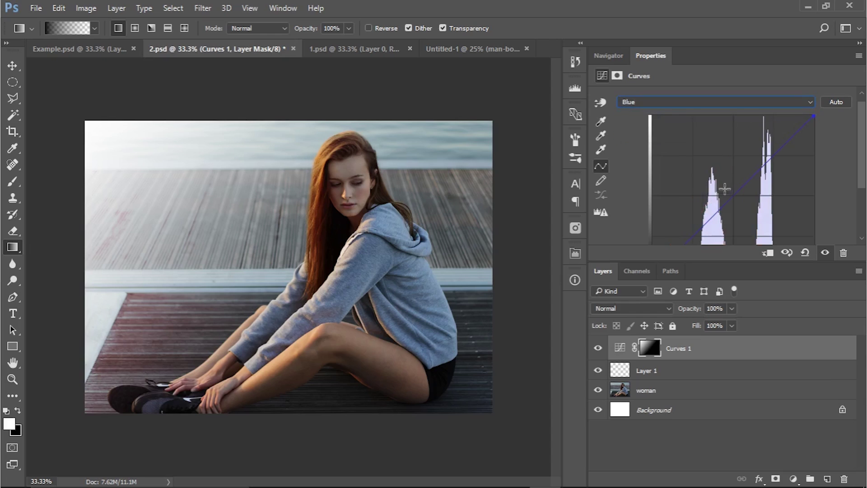
pyautogui.moveTo(732, 196); pyautogui.dragTo(744, 200)
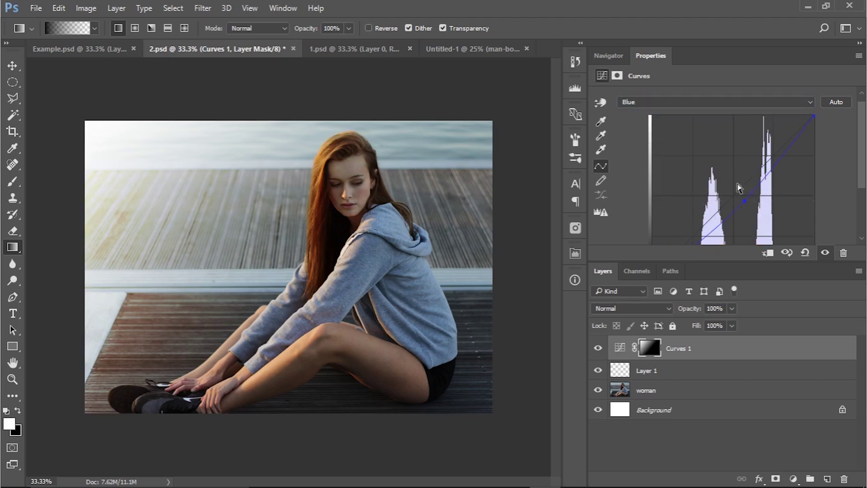
# - Lower the Curves 1 opacity to 68%, toggling its visibility to compare before and after
pyautogui.click(597, 349)
pyautogui.click(596, 349)
pyautogui.moveTo(694, 321); pyautogui.dragTo(705, 323)
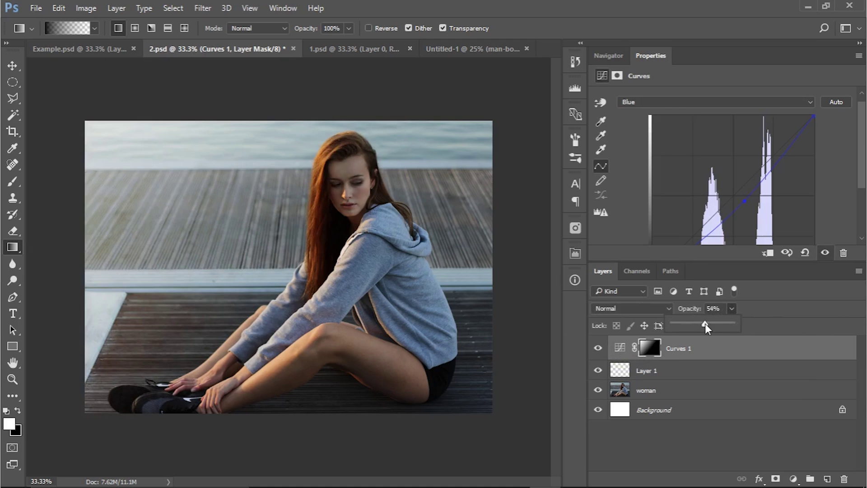
pyautogui.click(596, 348)
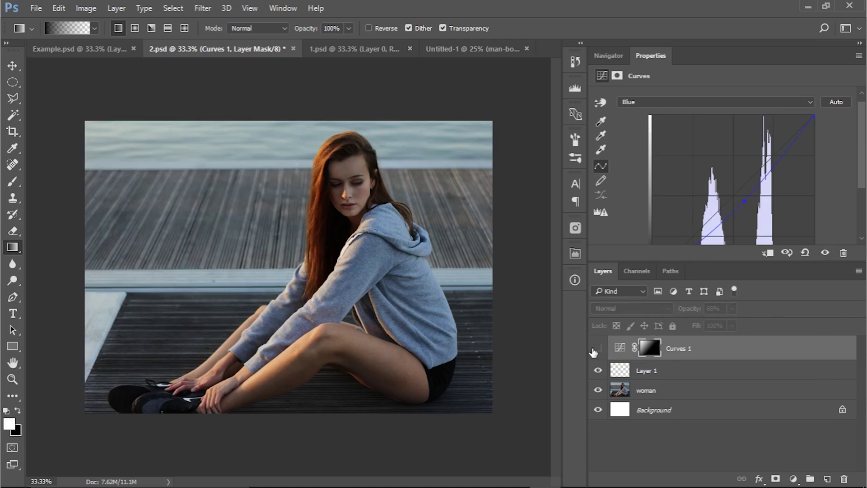
pyautogui.click(597, 348)
pyautogui.click(596, 348)
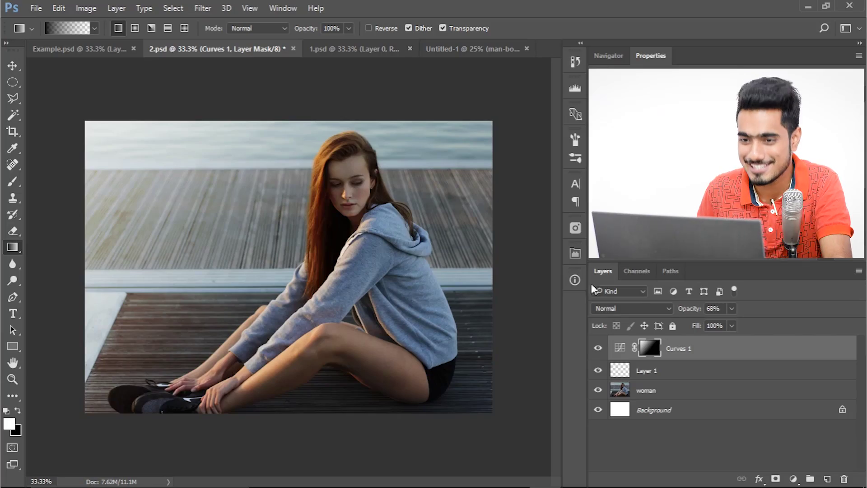
pyautogui.click(348, 49)
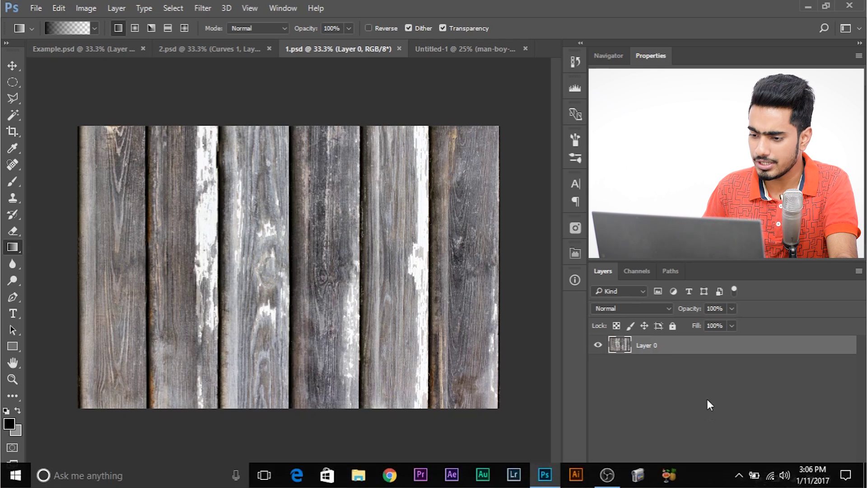
pyautogui.moveTo(761, 345); pyautogui.dragTo(827, 479)
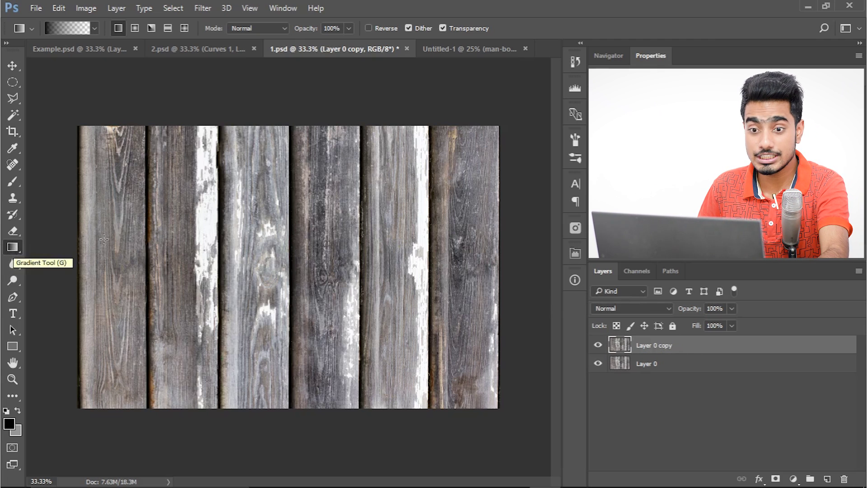
pyautogui.press('d')
pyautogui.press('q')
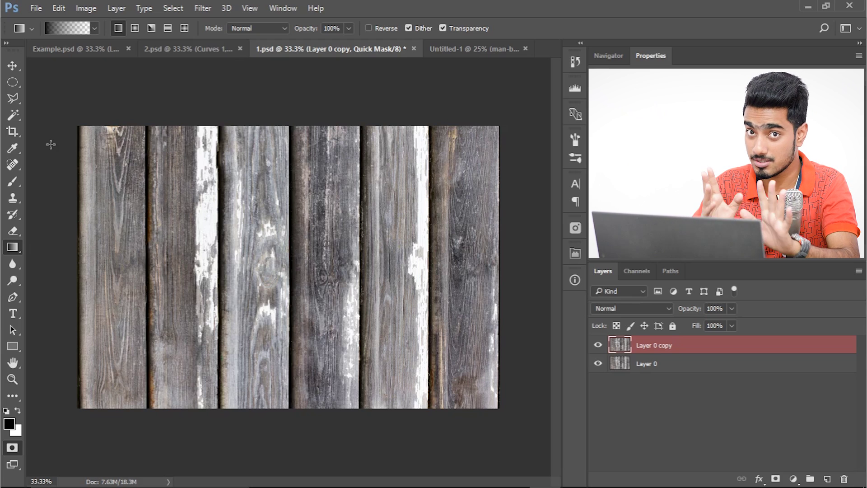
pyautogui.click(12, 447)
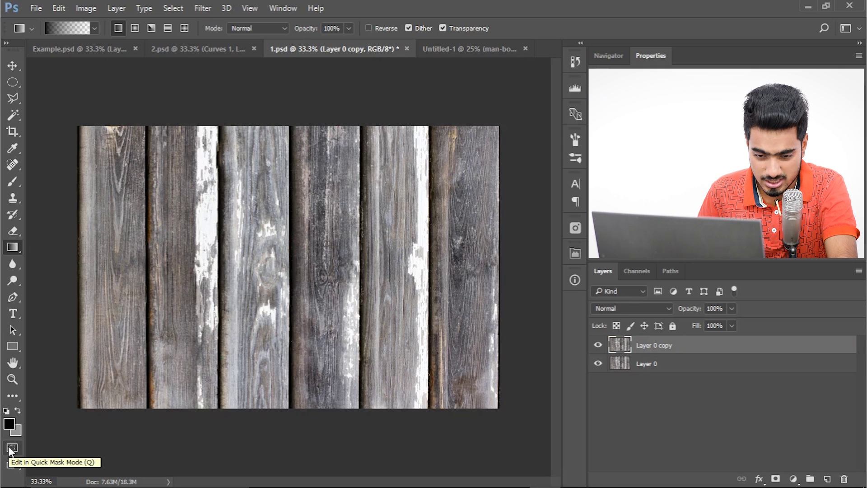
pyautogui.click(10, 451)
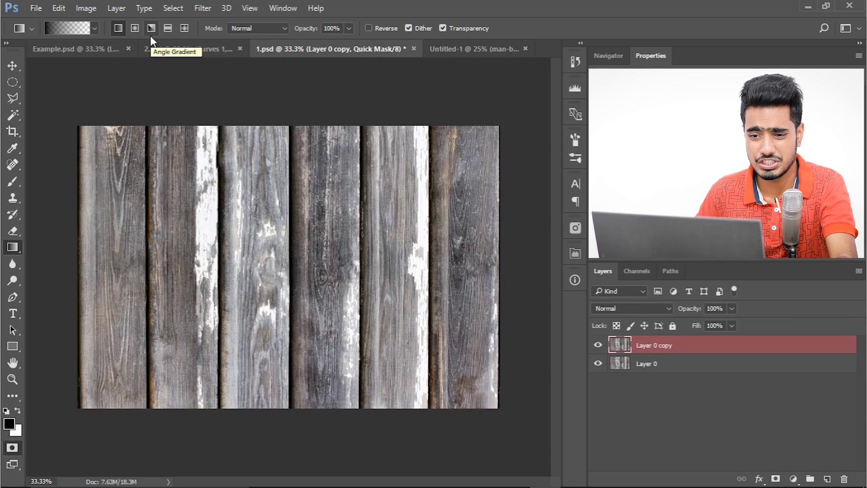
# - Mask the plank edges with Quick Mask gradients, then exit and invert to select them
pyautogui.moveTo(131, 162); pyautogui.dragTo(176, 241)
pyautogui.moveTo(76, 357); pyautogui.dragTo(95, 357)
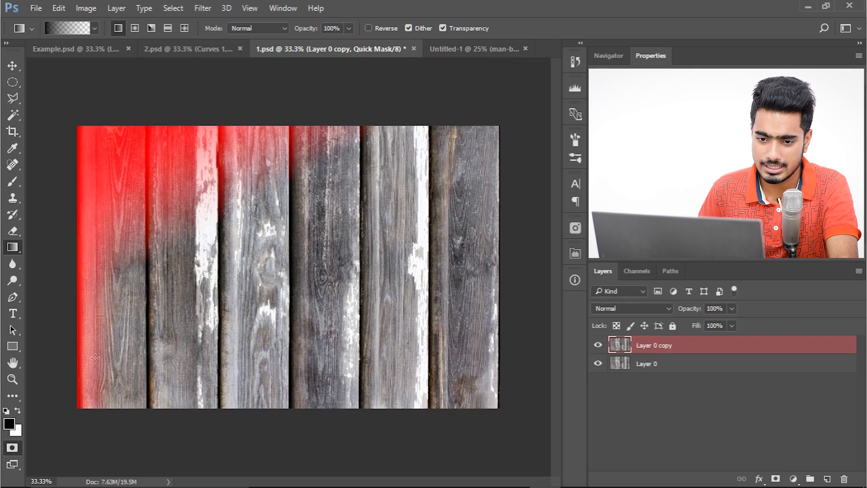
pyautogui.moveTo(79, 412); pyautogui.dragTo(217, 338)
pyautogui.moveTo(493, 428); pyautogui.dragTo(397, 279)
pyautogui.moveTo(491, 90); pyautogui.dragTo(439, 179)
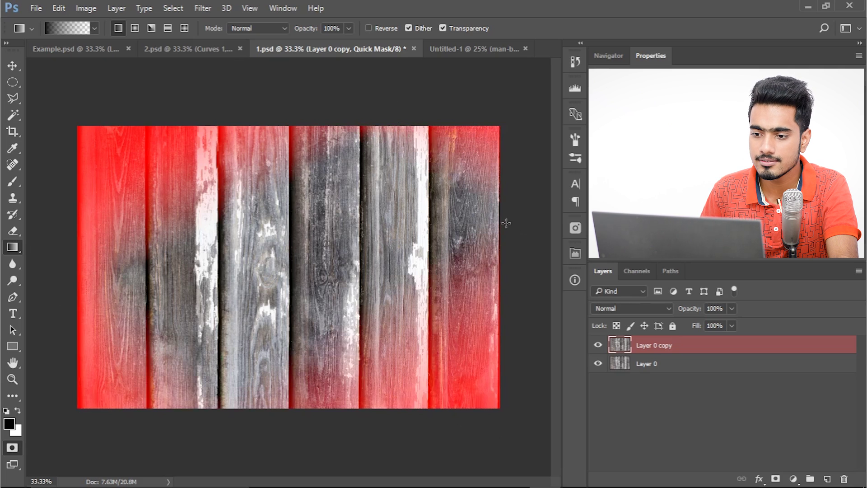
pyautogui.moveTo(506, 223); pyautogui.dragTo(440, 229)
pyautogui.moveTo(261, 429); pyautogui.dragTo(269, 371)
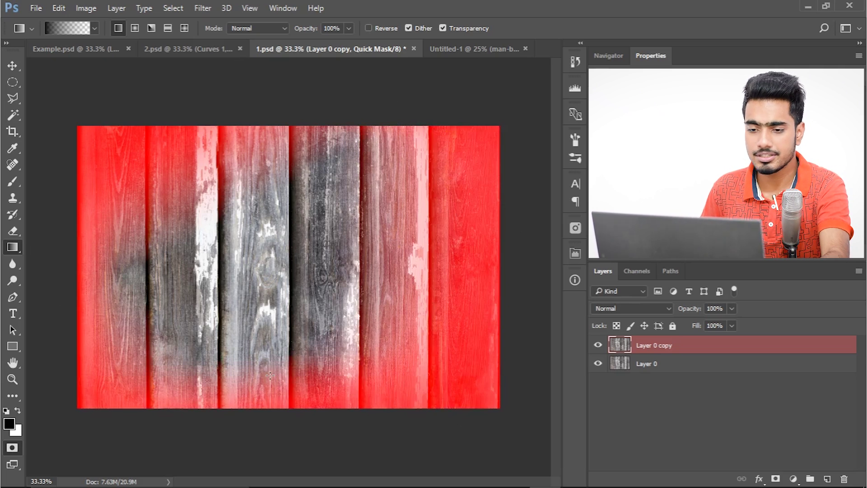
pyautogui.press('q')
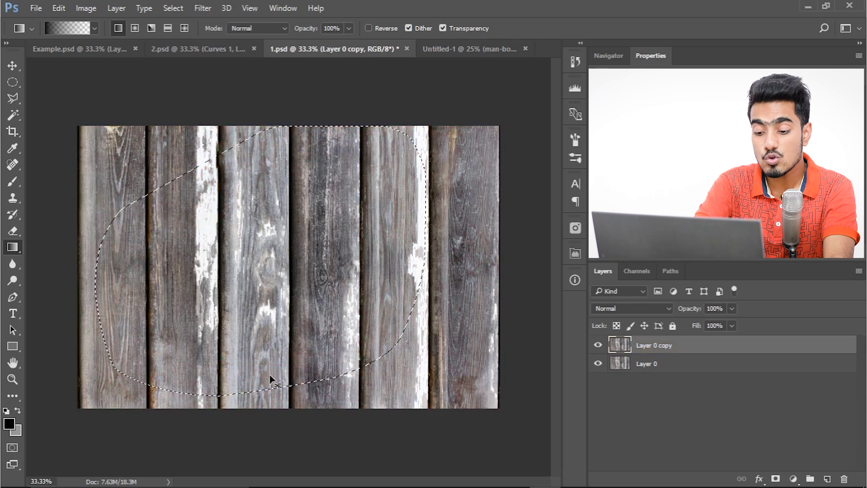
pyautogui.hotkey('ctrl', 'shift', 'i')
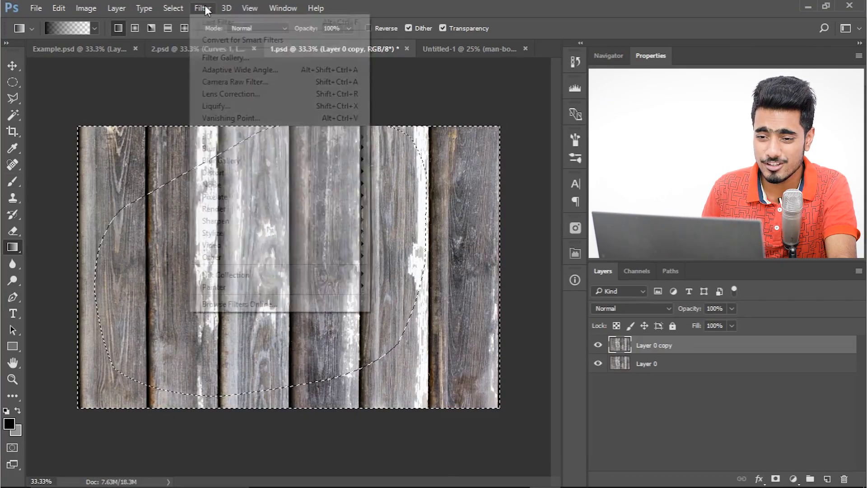
# - In the Filter Gallery, preview Fresco, Rough Pastels, Underpainting, Watercolor, Glowing Edges, Chalk & Charcoal and Ocean Ripple
pyautogui.click(217, 58)
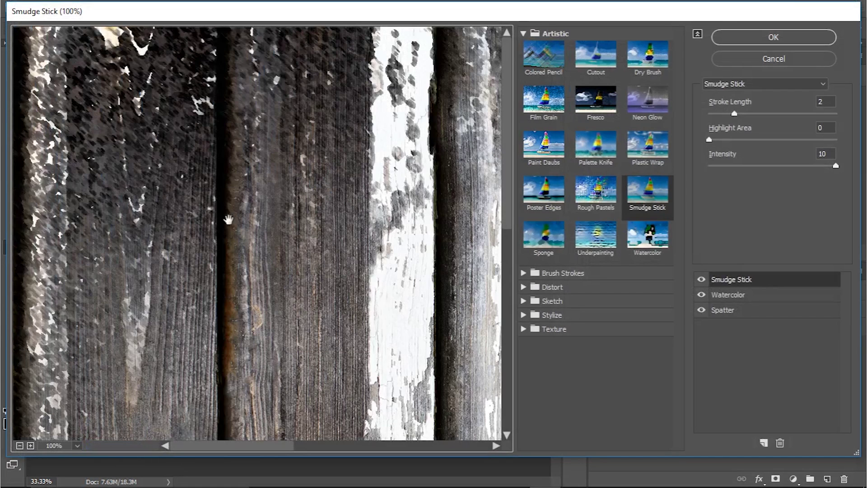
pyautogui.keyDown('alt'); pyautogui.click(243, 170); pyautogui.keyUp('alt')
pyautogui.keyDown('alt'); pyautogui.click(244, 170); pyautogui.keyUp('alt')
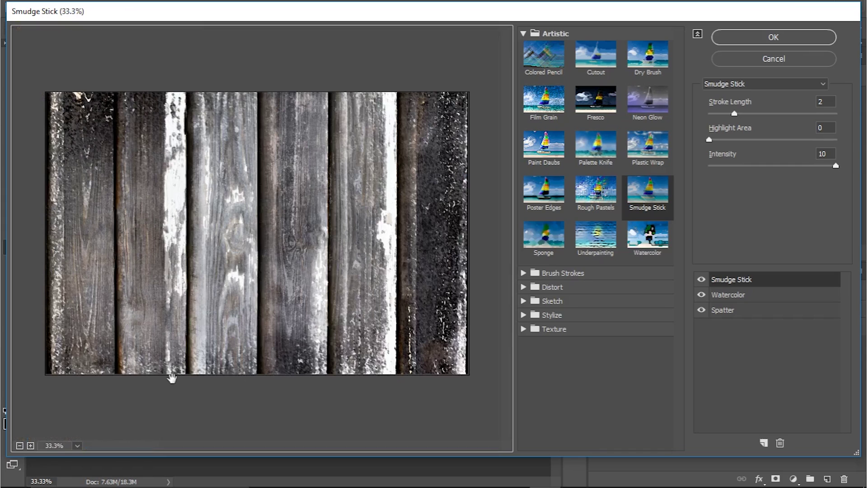
pyautogui.click(602, 111)
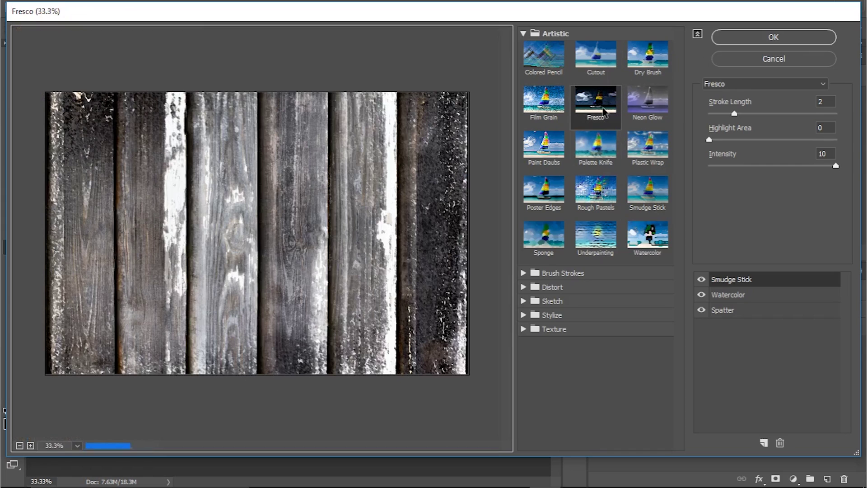
pyautogui.click(594, 203)
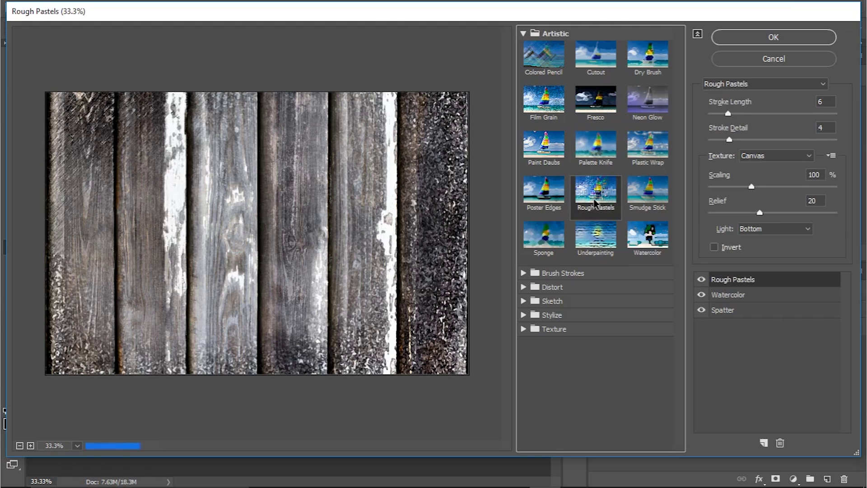
pyautogui.click(595, 235)
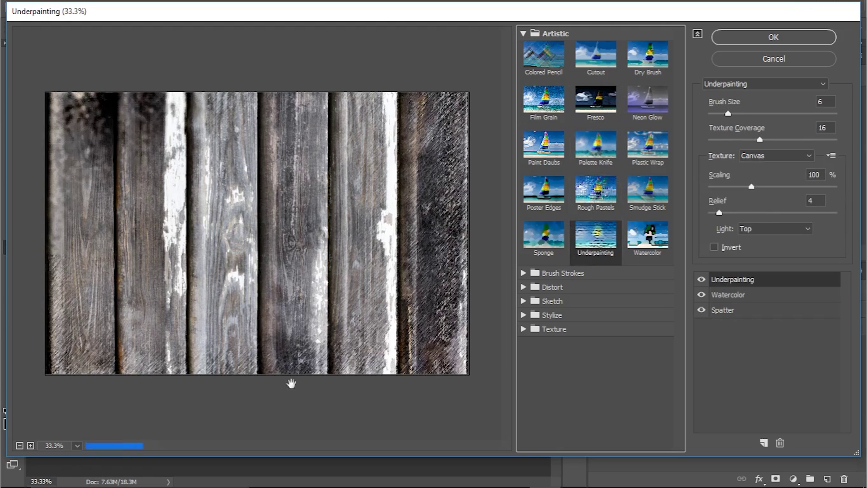
pyautogui.click(645, 242)
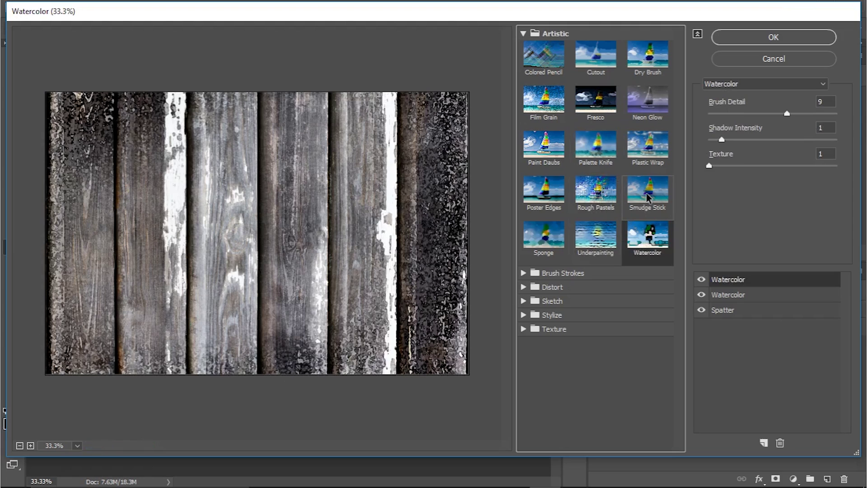
pyautogui.click(552, 315)
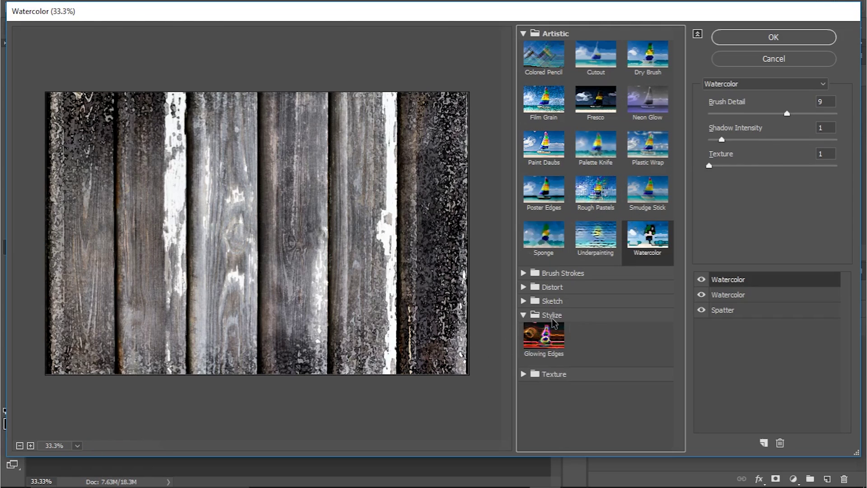
pyautogui.click(552, 345)
pyautogui.click(567, 302)
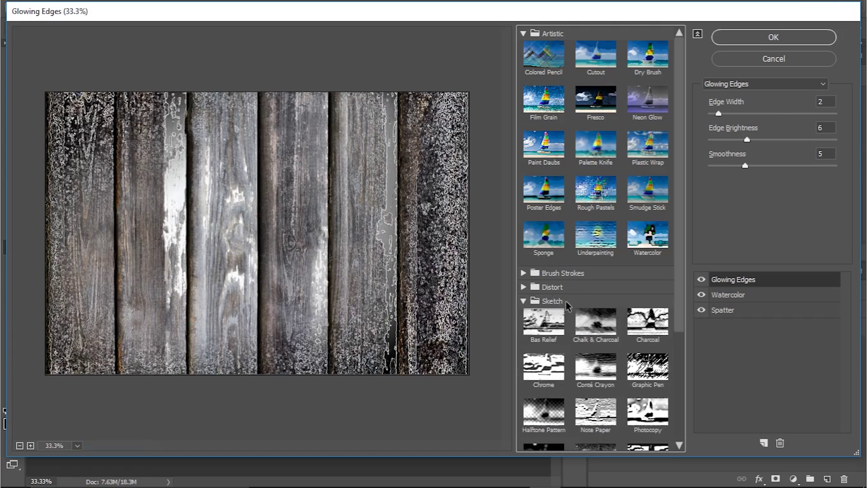
pyautogui.click(589, 329)
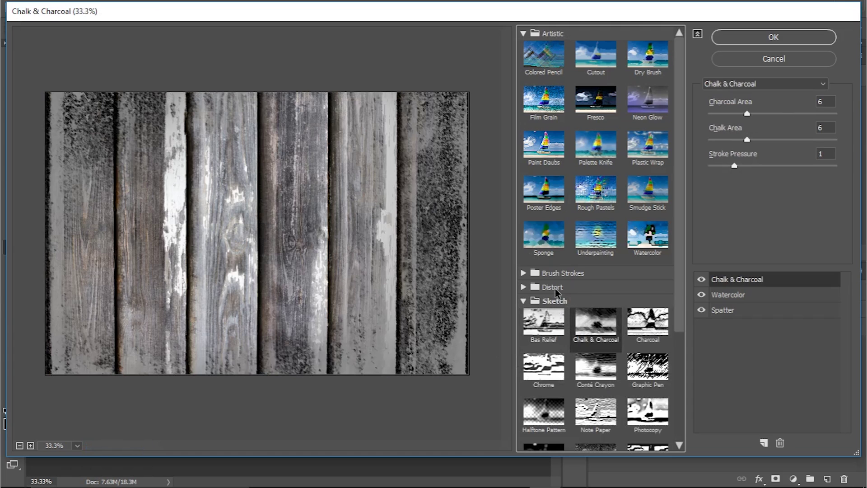
pyautogui.click(589, 288)
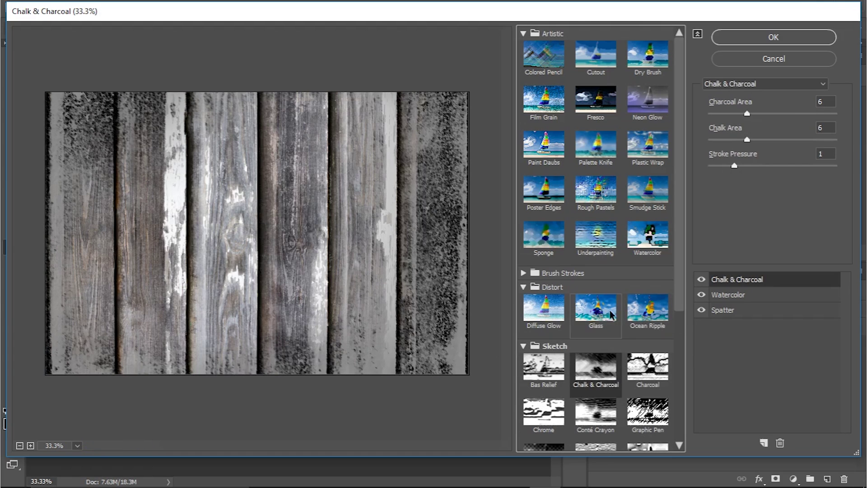
pyautogui.click(647, 308)
# - Apply Brush Strokes > Angled Strokes with Direction Balance 73
pyautogui.click(565, 273)
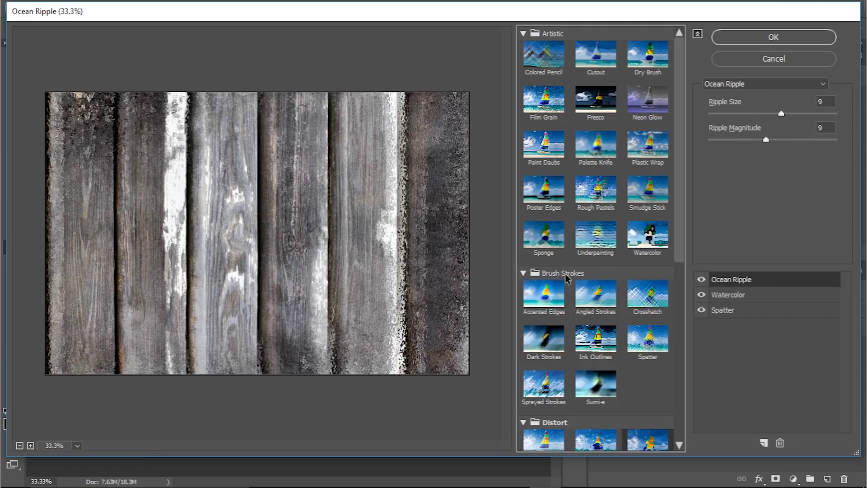
pyautogui.click(588, 301)
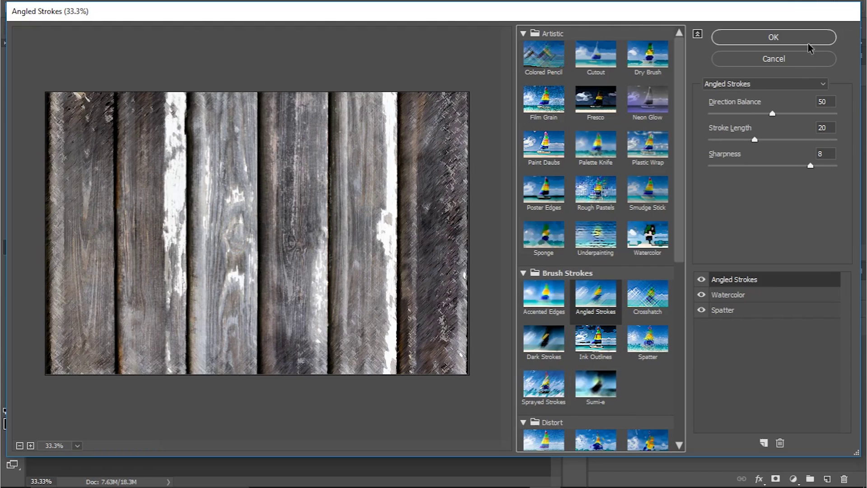
pyautogui.click(800, 114)
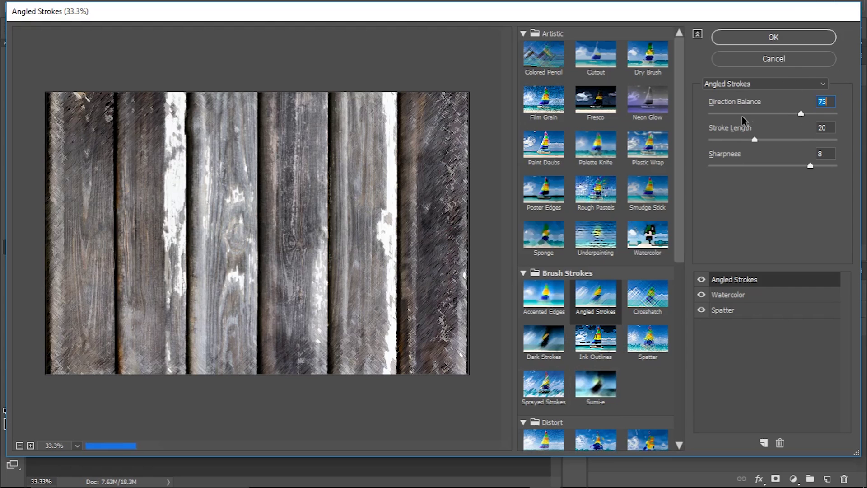
pyautogui.click(761, 39)
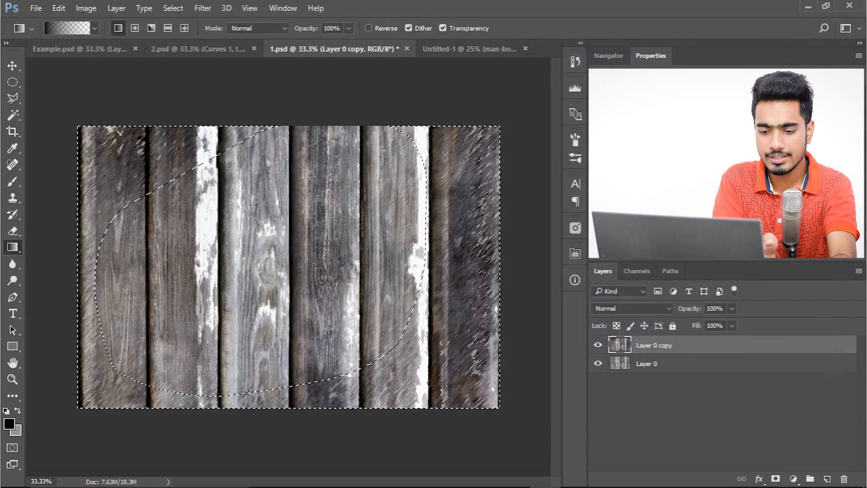
# - Clear the selection, hide Layer 0 copy to compare, then reselect Layer 0 copy
pyautogui.hotkey('ctrl', 'd')
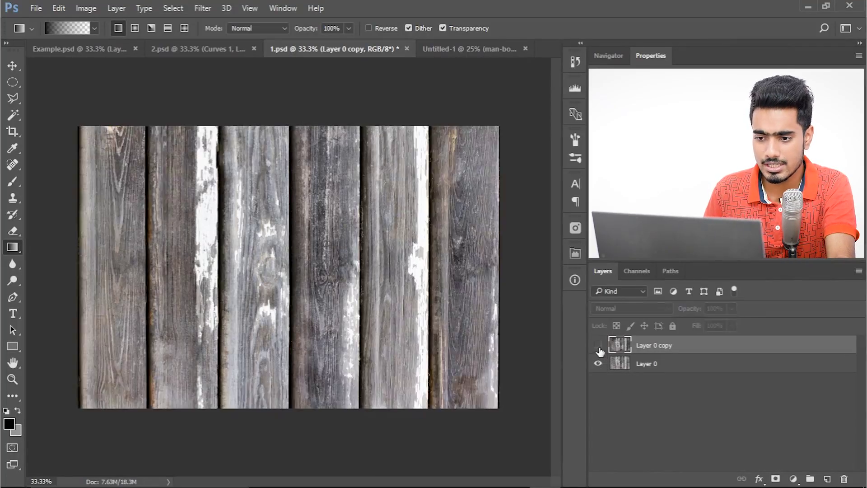
pyautogui.click(598, 346)
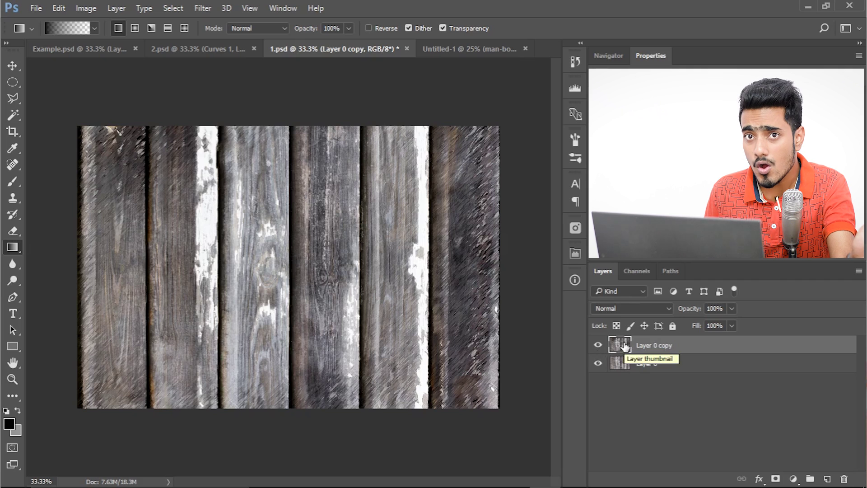
pyautogui.click(653, 364)
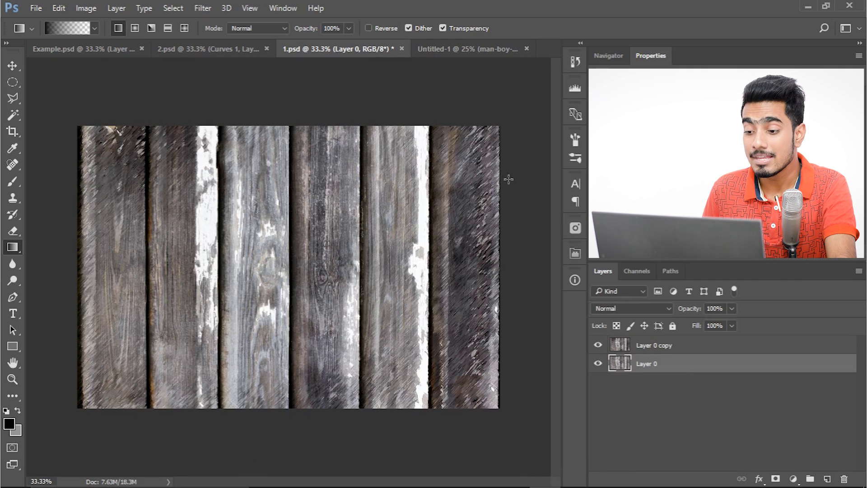
pyautogui.click(641, 343)
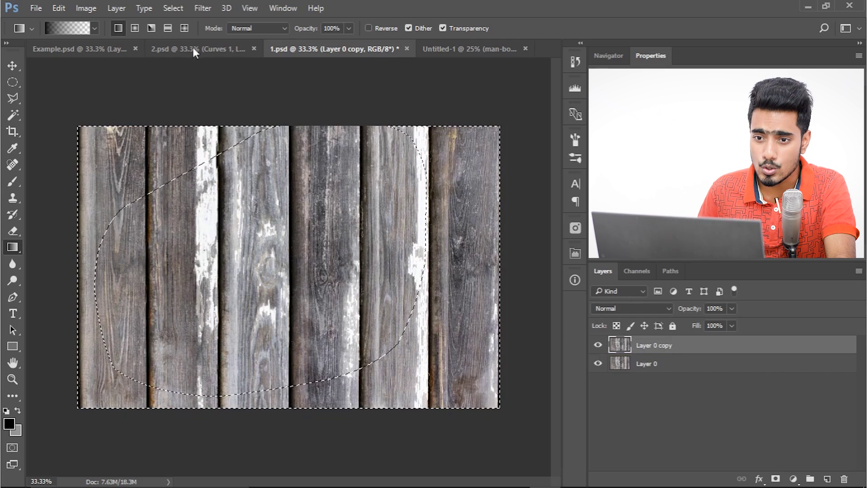
# - Convert Layer 0 copy for Smart Filters, confirming the smart object conversion
pyautogui.click(204, 8)
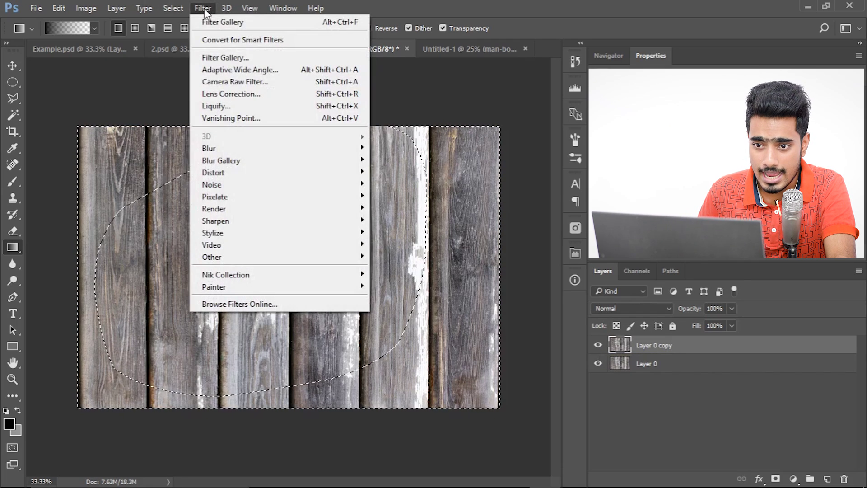
pyautogui.click(238, 42)
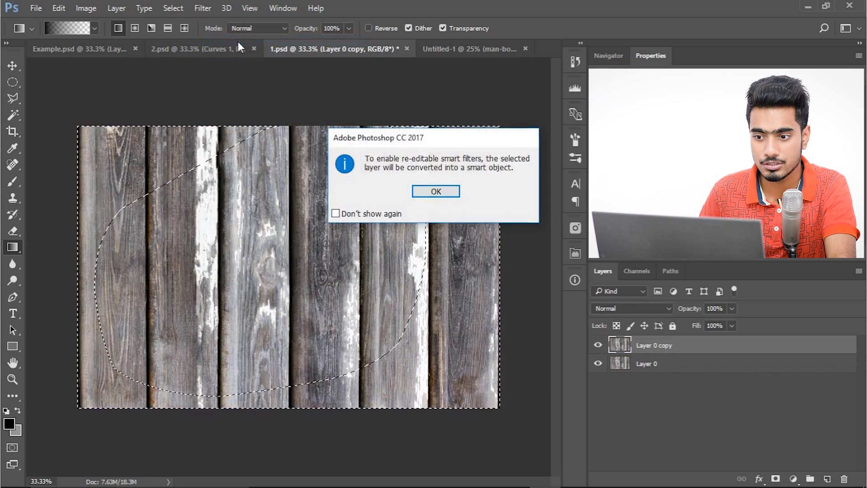
pyautogui.click(432, 192)
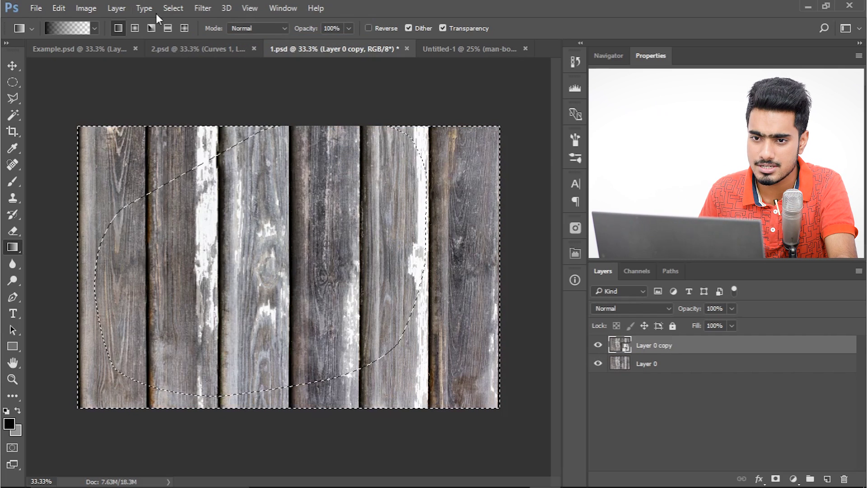
# - Apply the Filter Gallery's Angled Strokes as a smart filter
pyautogui.click(203, 8)
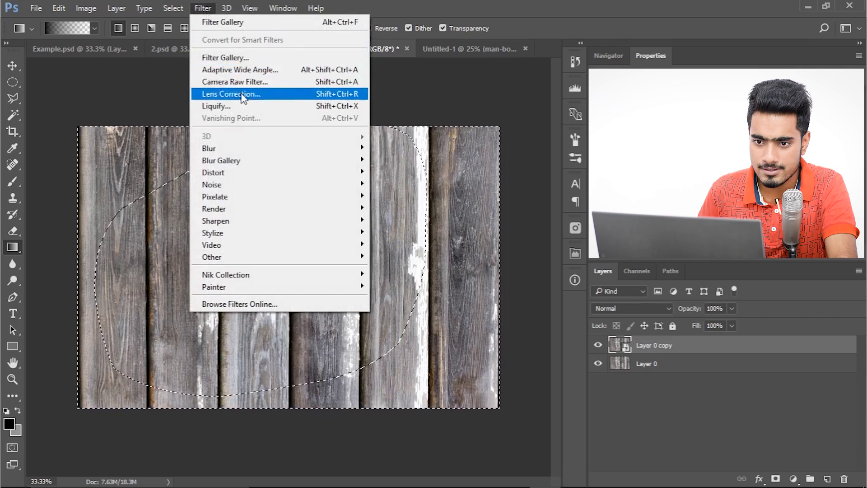
pyautogui.click(225, 57)
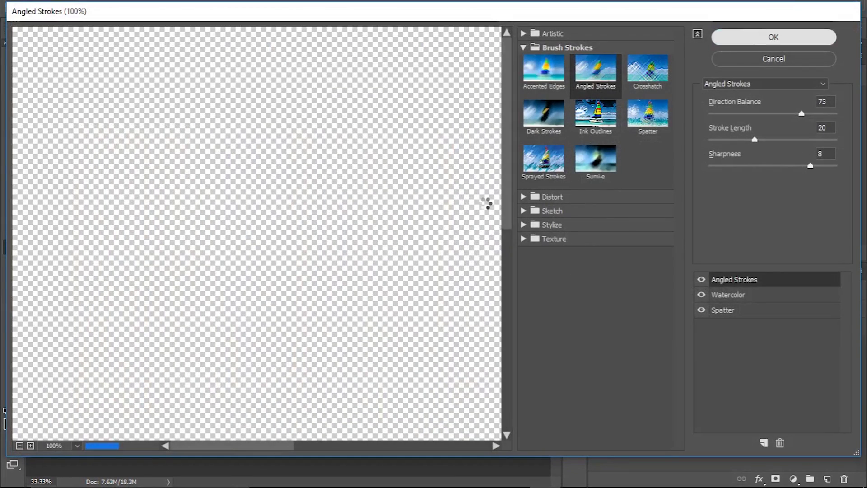
pyautogui.press('Return')
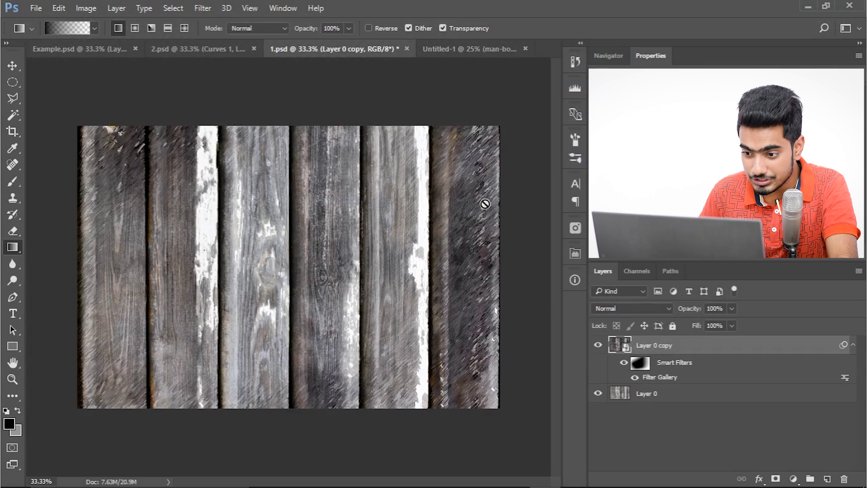
# - Compare the smart filter on and off, then change Angled Strokes Direction Balance from 73 to 23
pyautogui.click(624, 363)
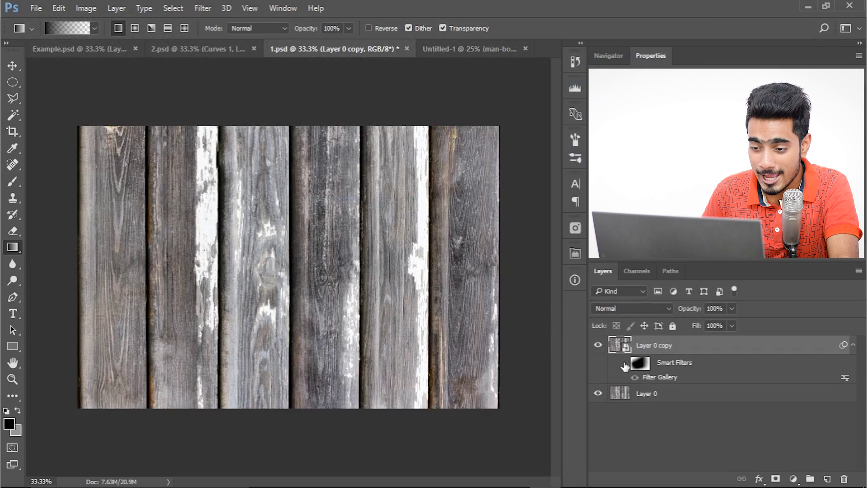
pyautogui.click(624, 362)
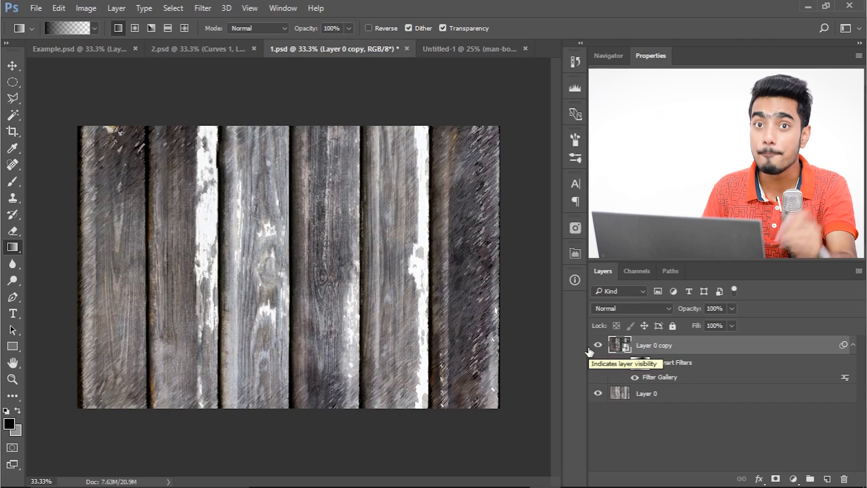
pyautogui.doubleClick(663, 377)
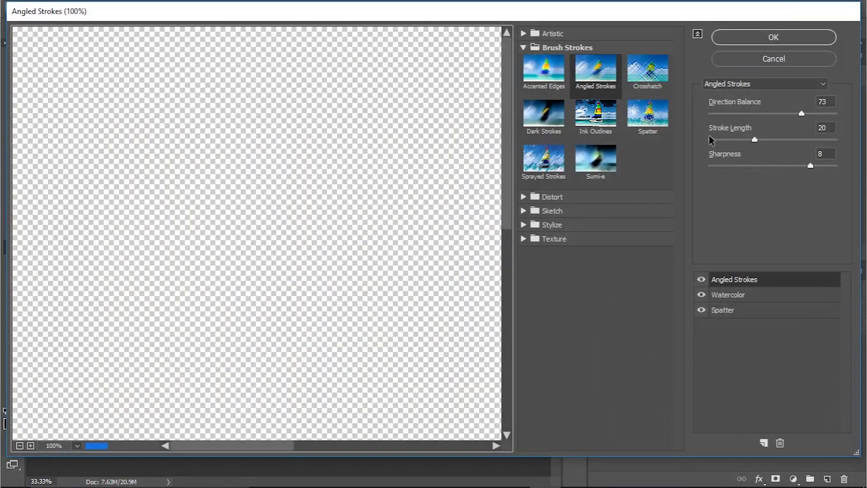
pyautogui.moveTo(743, 113); pyautogui.dragTo(737, 113)
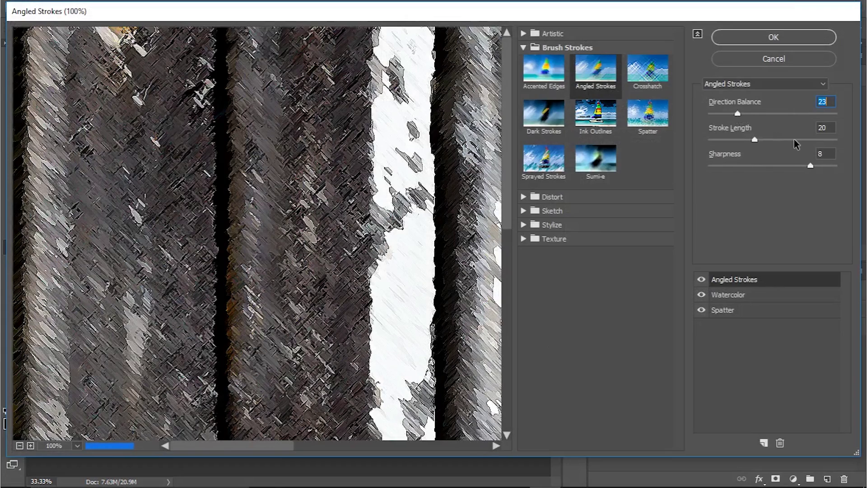
pyautogui.click(762, 38)
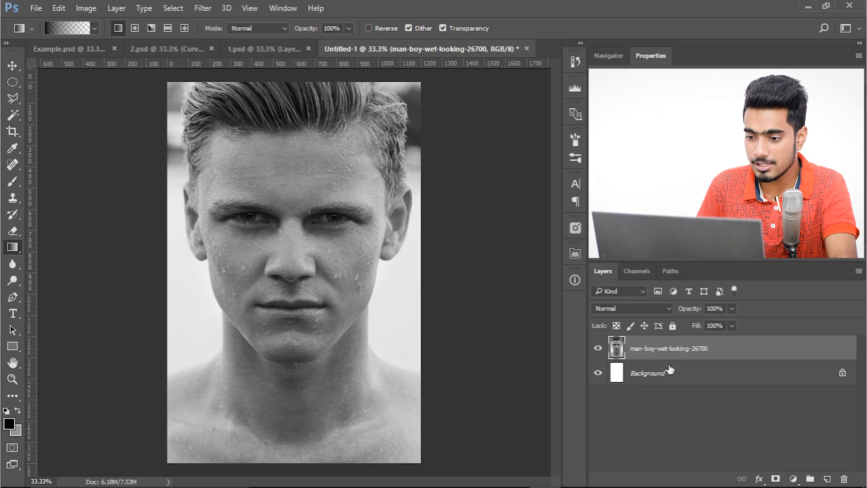
# - Duplicate the man-boy-wet-looking-26700 portrait layer onto New Layer
pyautogui.moveTo(754, 357); pyautogui.dragTo(826, 478)
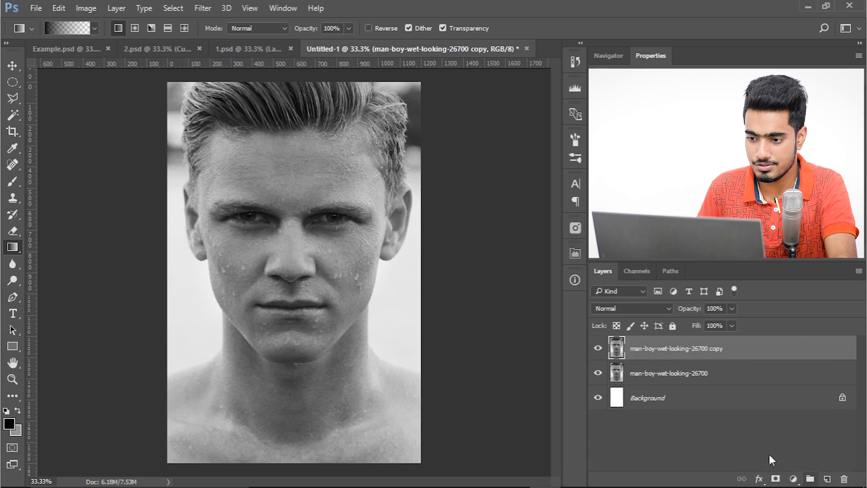
# - Enter Quick Mask, zoom to 100% and mask the right side of the head with gradients
pyautogui.press('q')
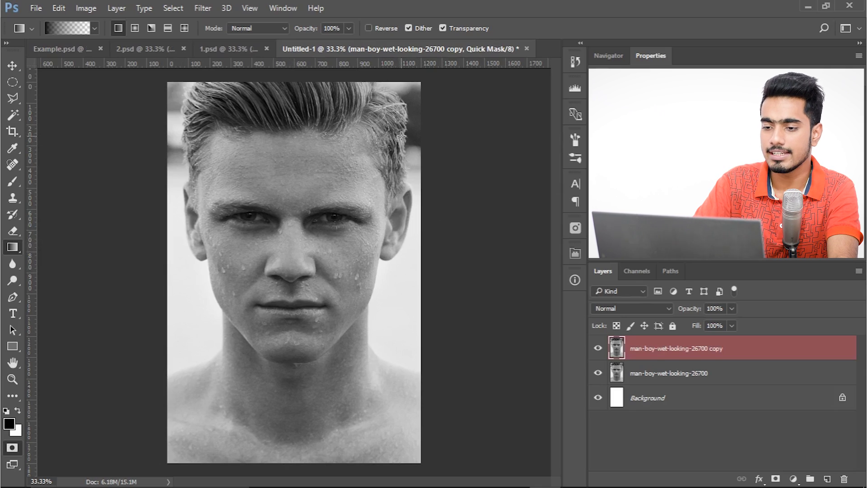
pyautogui.hotkey('ctrl', '+')
pyautogui.hotkey('ctrl', '+')
pyautogui.hotkey('ctrl', '+')
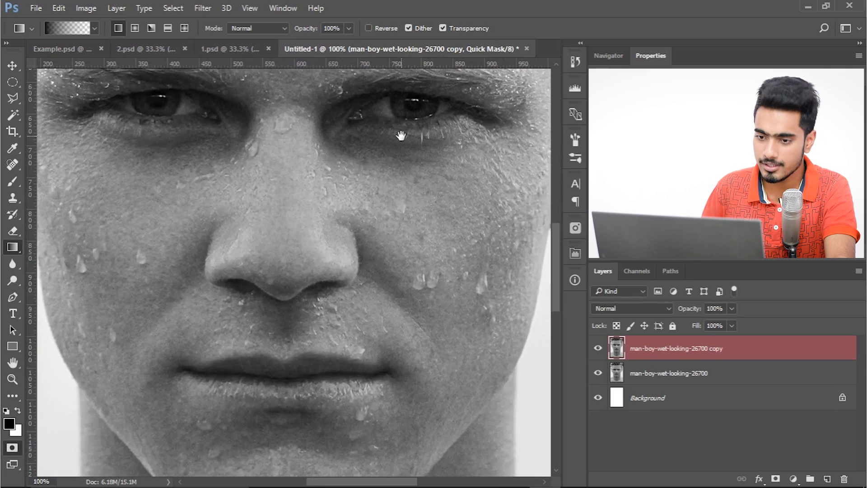
pyautogui.moveTo(287, 165); pyautogui.dragTo(251, 364)
pyautogui.moveTo(504, 123); pyautogui.dragTo(332, 178)
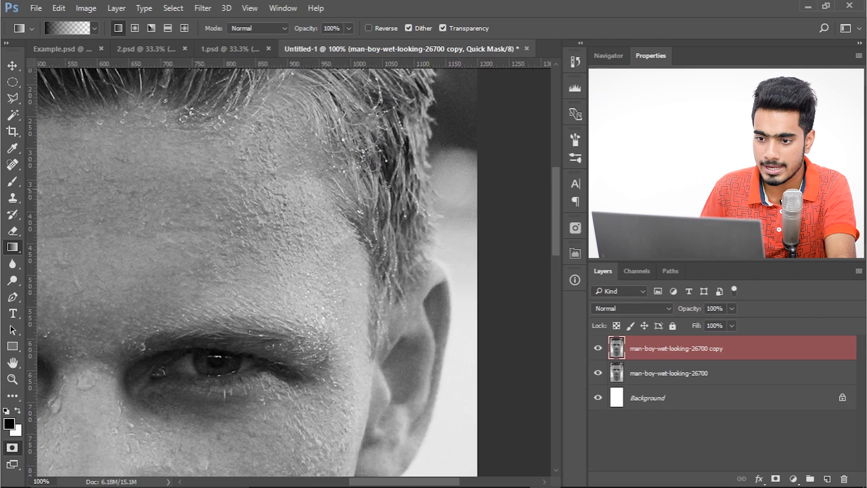
pyautogui.moveTo(426, 164); pyautogui.dragTo(374, 112)
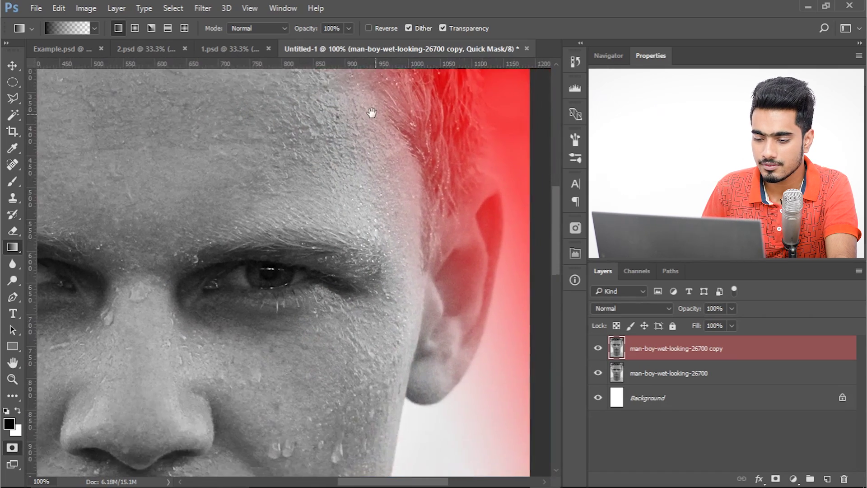
pyautogui.moveTo(418, 288); pyautogui.dragTo(340, 284)
pyautogui.moveTo(393, 361); pyautogui.dragTo(430, 186)
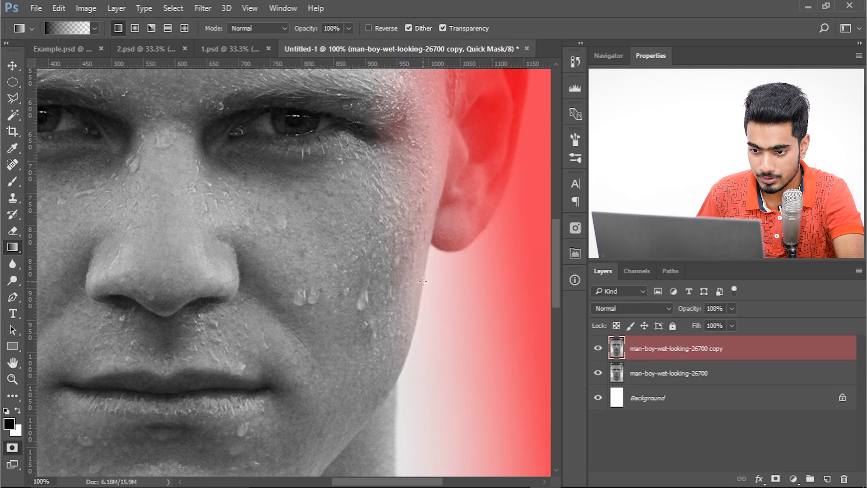
# - Mask right of the cheek, the lower right and below the chin with gradients
pyautogui.moveTo(405, 280); pyautogui.dragTo(363, 267)
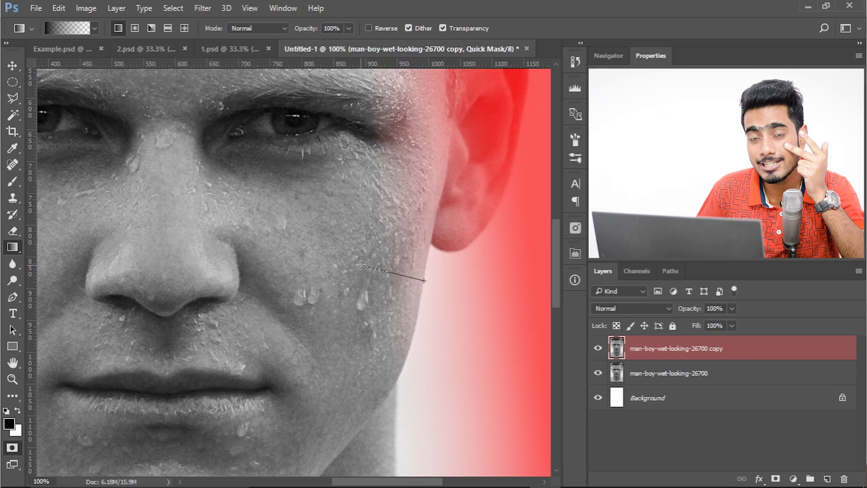
pyautogui.moveTo(360, 264); pyautogui.dragTo(359, 264)
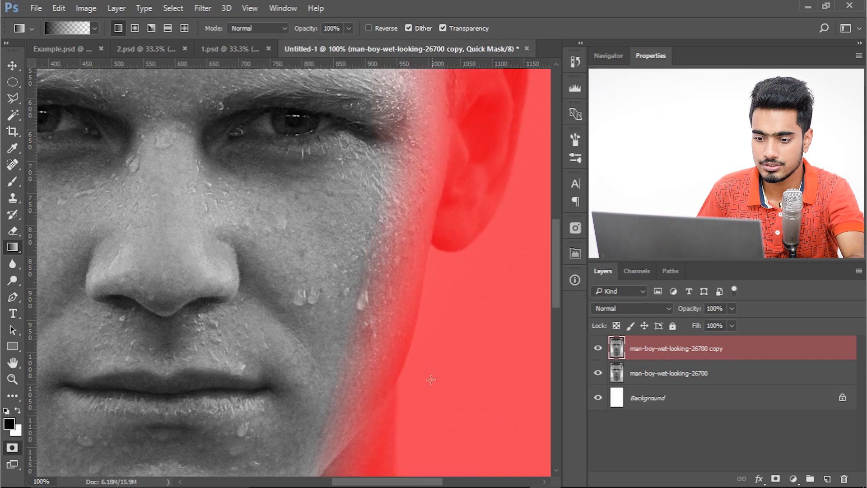
pyautogui.moveTo(315, 387); pyautogui.dragTo(341, 199)
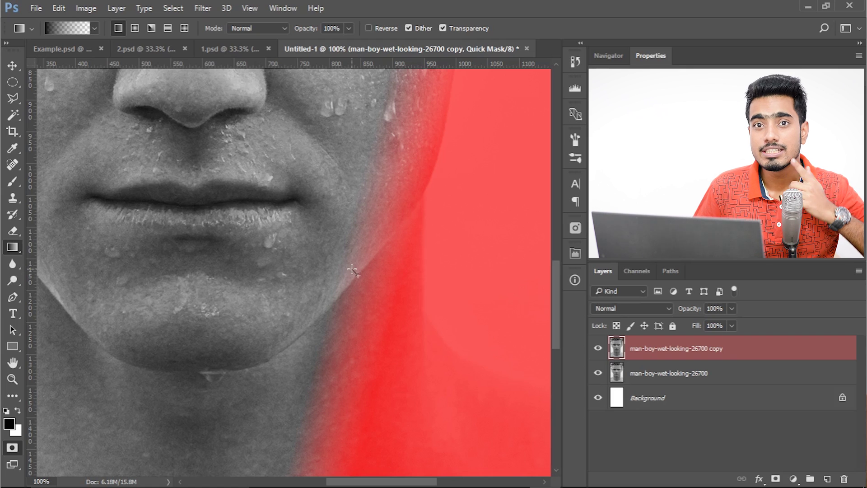
pyautogui.moveTo(352, 270); pyautogui.dragTo(352, 269)
pyautogui.moveTo(239, 308); pyautogui.dragTo(361, 203)
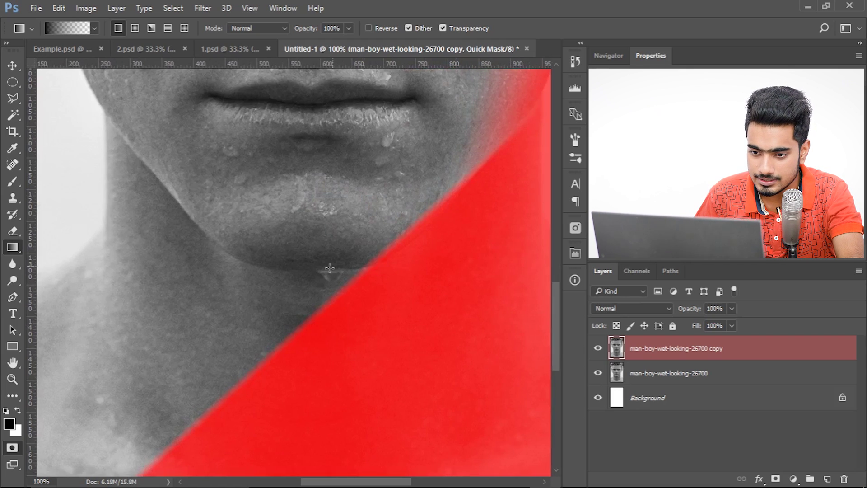
pyautogui.moveTo(316, 262); pyautogui.dragTo(316, 262)
pyautogui.moveTo(252, 238); pyautogui.dragTo(362, 236)
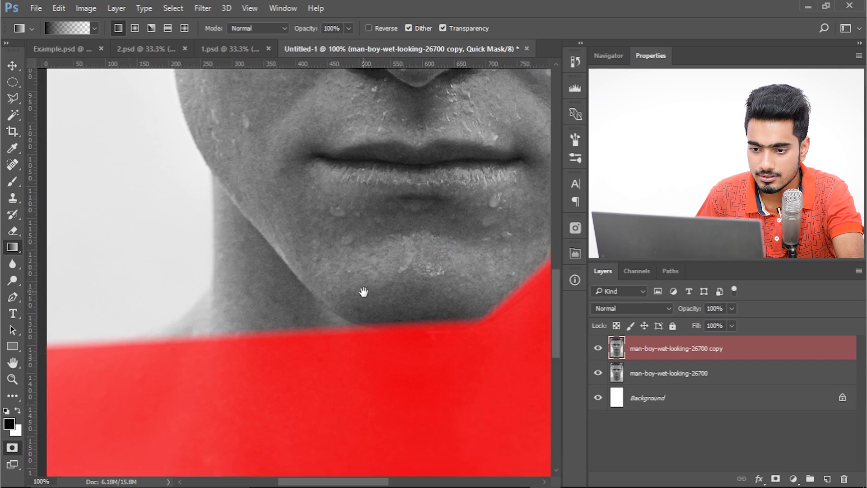
# - Mask the lower left, the left cheek edge and the hair beside the forehead with gradients
pyautogui.moveTo(271, 230); pyautogui.dragTo(279, 228)
pyautogui.moveTo(255, 172); pyautogui.dragTo(280, 389)
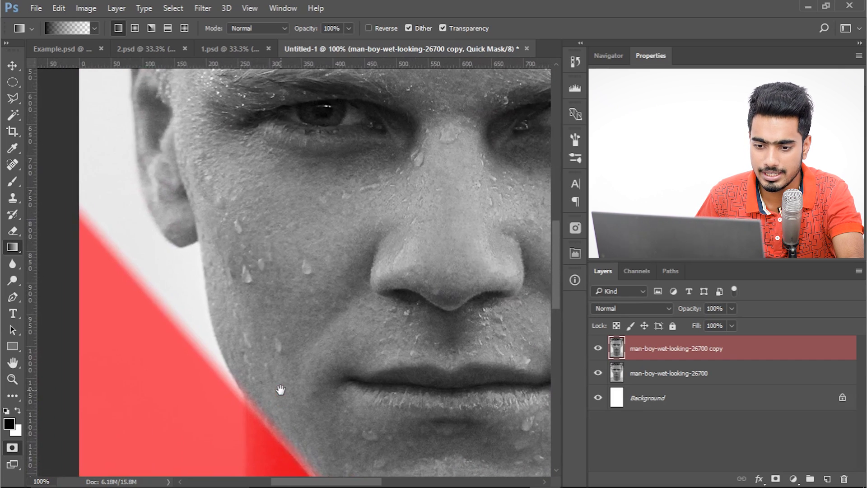
pyautogui.moveTo(225, 358); pyautogui.dragTo(265, 336)
pyautogui.moveTo(246, 289); pyautogui.dragTo(269, 393)
pyautogui.moveTo(274, 344); pyautogui.dragTo(270, 346)
pyautogui.moveTo(194, 256); pyautogui.dragTo(236, 311)
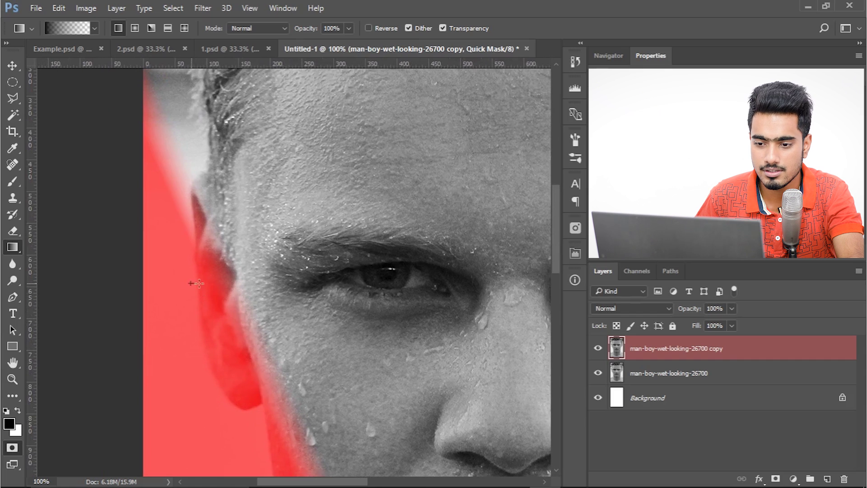
pyautogui.moveTo(199, 283); pyautogui.dragTo(276, 286)
pyautogui.moveTo(284, 180); pyautogui.dragTo(272, 305)
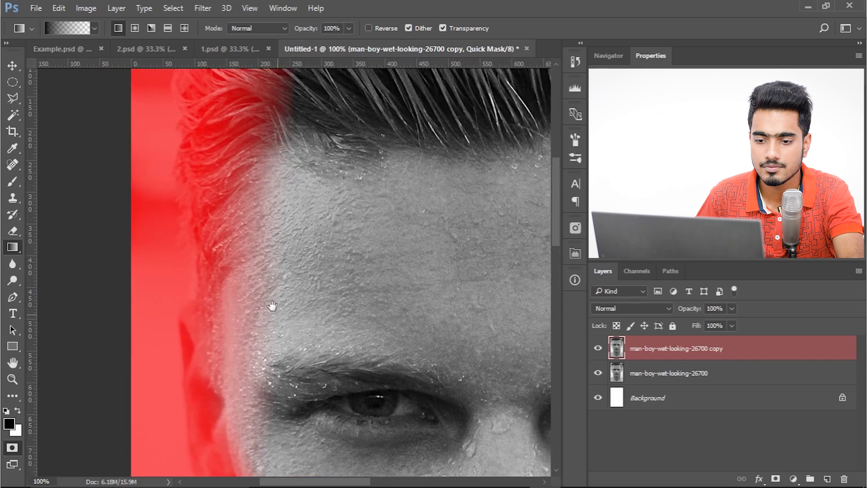
pyautogui.moveTo(199, 239); pyautogui.dragTo(299, 246)
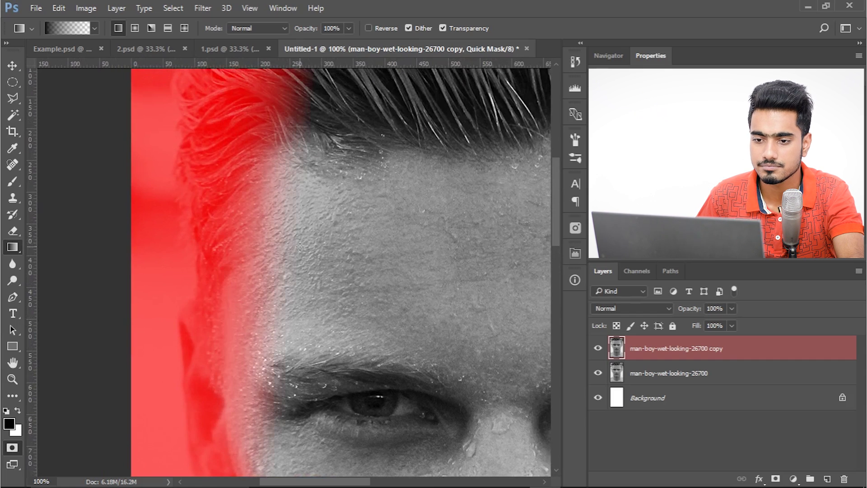
# - Zoom back out and turn the quick mask into a selection of the surroundings
pyautogui.scroll(-2, 308, 242)
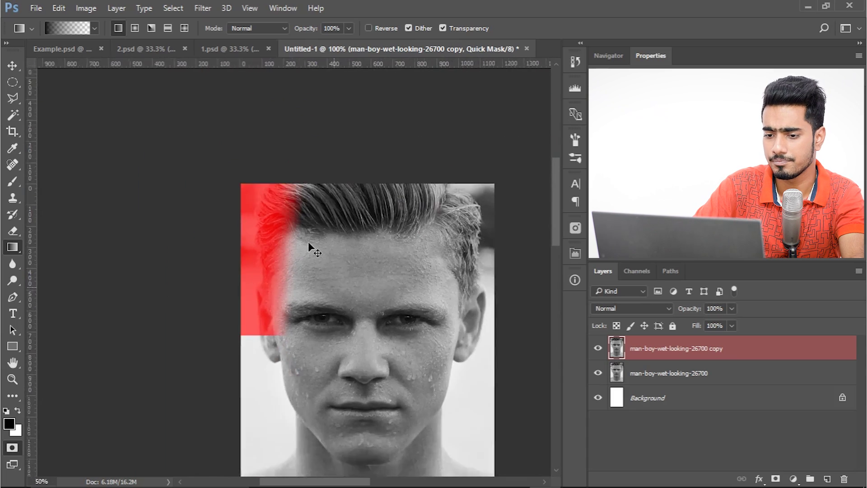
pyautogui.scroll(-2, 308, 242)
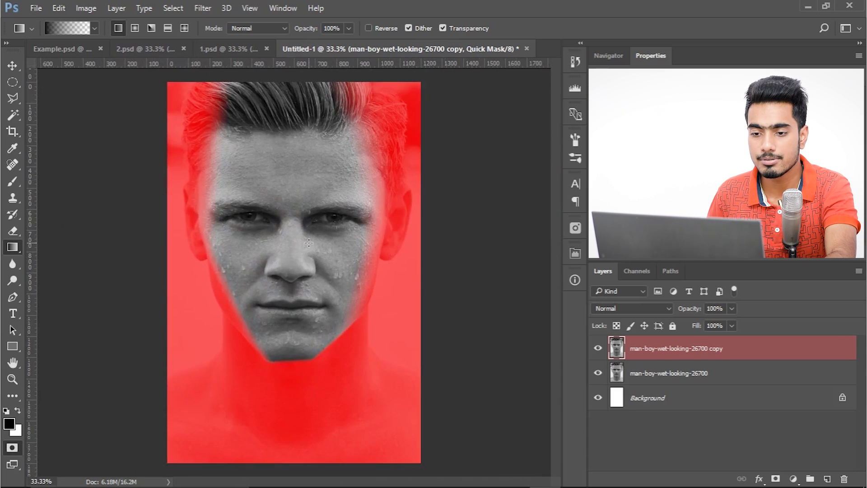
pyautogui.press('q')
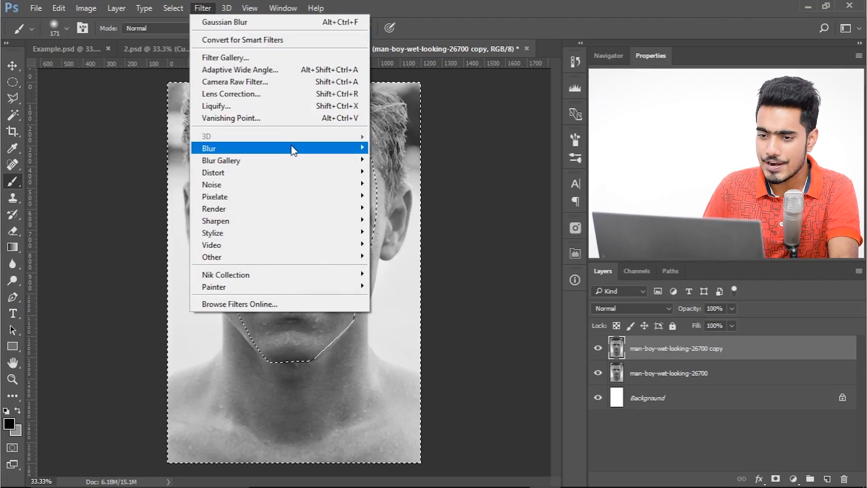
# - Blur the area around the face with Gaussian Blur, settling on an 8-pixel radius after testing
pyautogui.moveTo(294, 150)
pyautogui.click(394, 197)
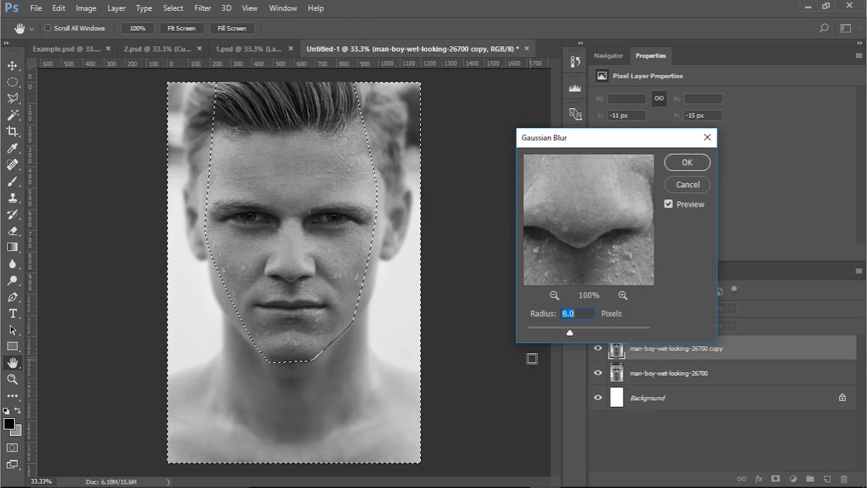
pyautogui.click(540, 331)
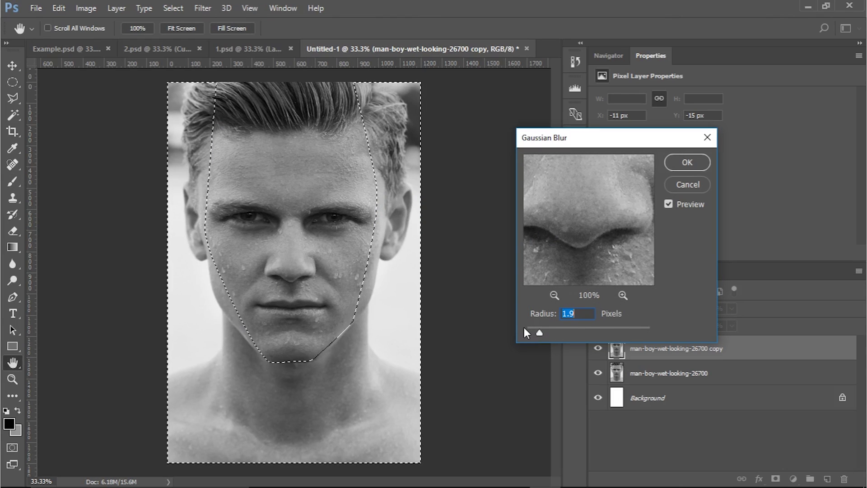
pyautogui.click(608, 326)
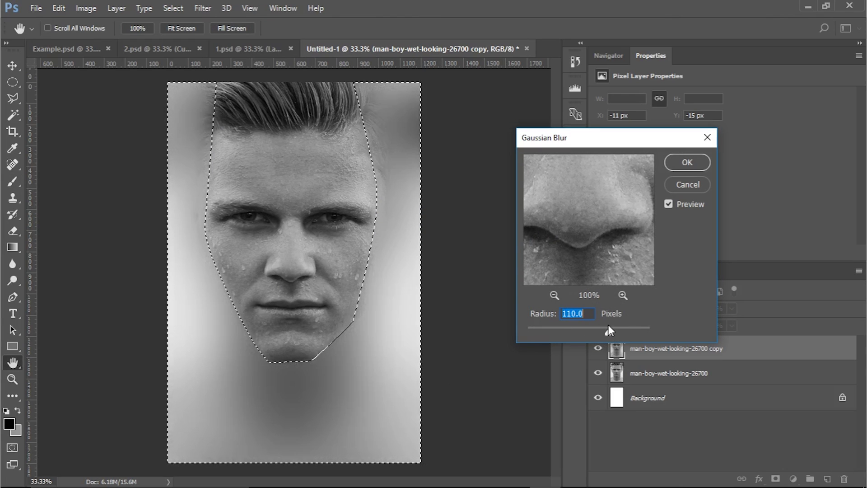
pyautogui.click(567, 327)
pyautogui.moveTo(570, 329); pyautogui.dragTo(573, 331)
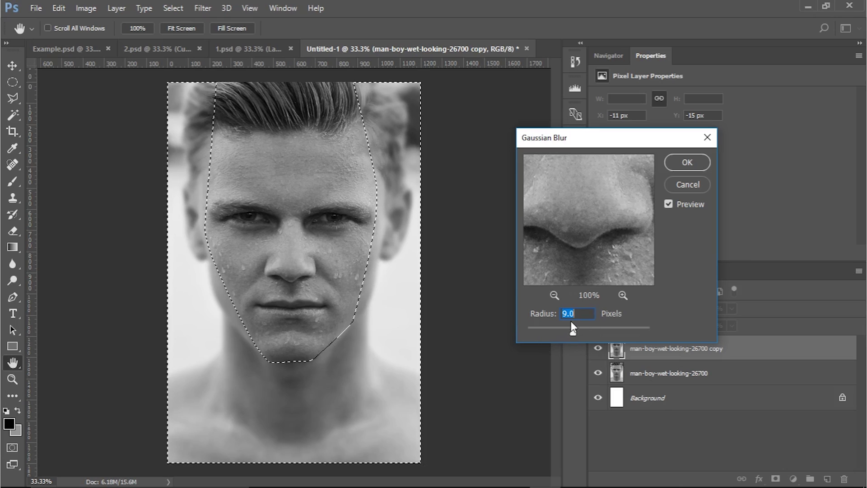
pyautogui.click(678, 164)
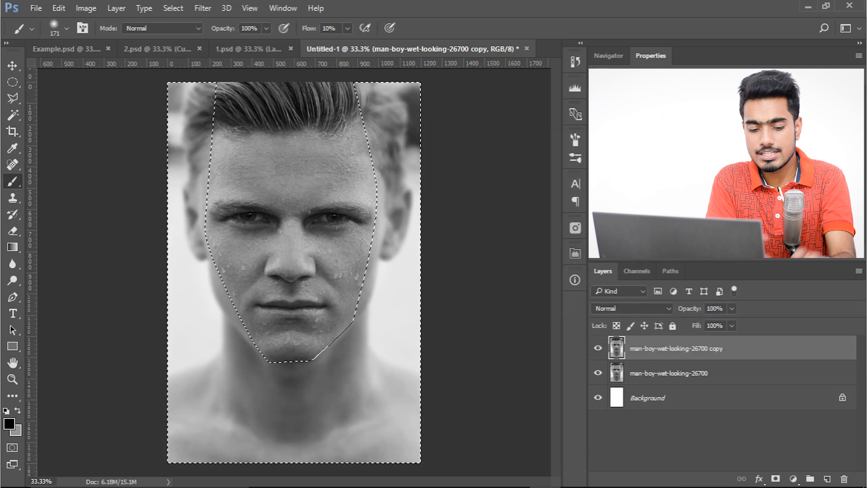
# - Deselect the face and toggle the blurred copy layer's visibility to compare the 8-pixel blur
pyautogui.hotkey('ctrl', 'd')
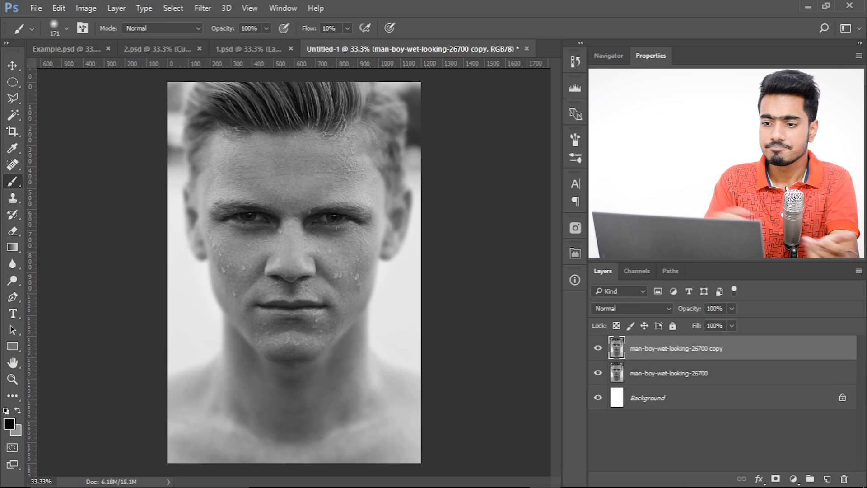
pyautogui.click(598, 348)
pyautogui.click(598, 349)
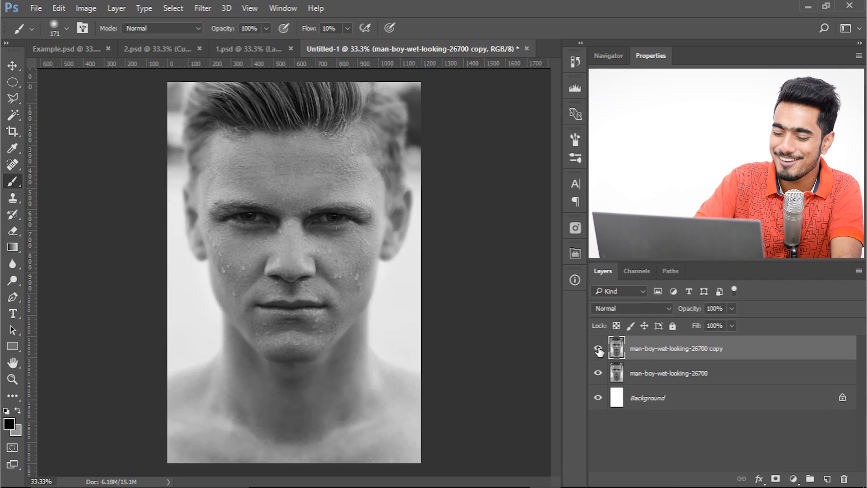
# - Inspect the chin and lower face at 100% zoom, then add a layer mask to the blurred copy
pyautogui.hotkey('ctrl', '+')
pyautogui.hotkey('ctrl', '+')
pyautogui.hotkey('ctrl', '+')
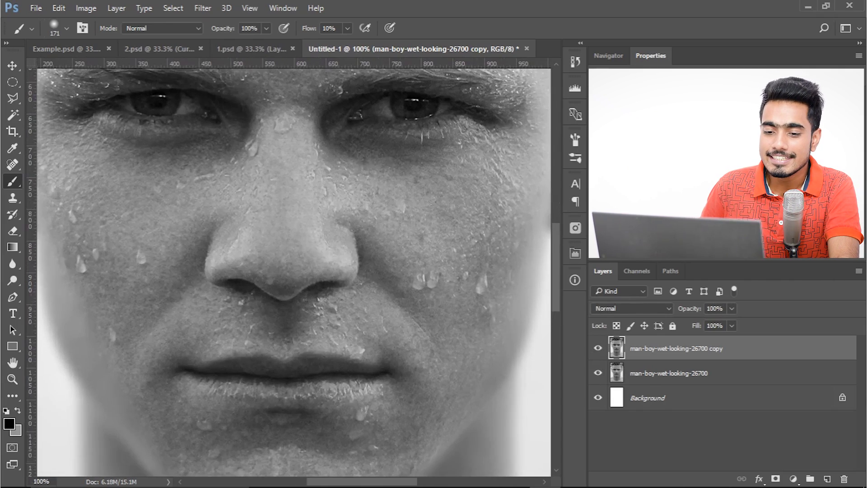
pyautogui.moveTo(280, 309); pyautogui.dragTo(377, 120)
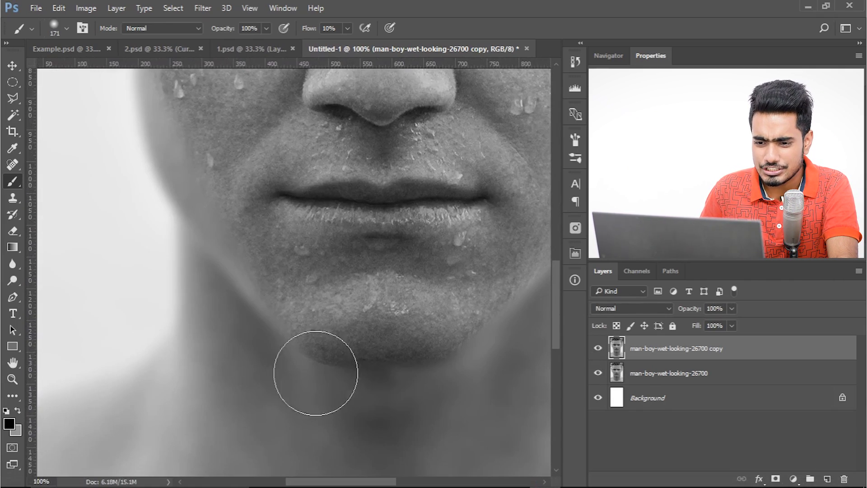
pyautogui.moveTo(464, 170); pyautogui.dragTo(367, 241)
pyautogui.moveTo(358, 329); pyautogui.dragTo(374, 283)
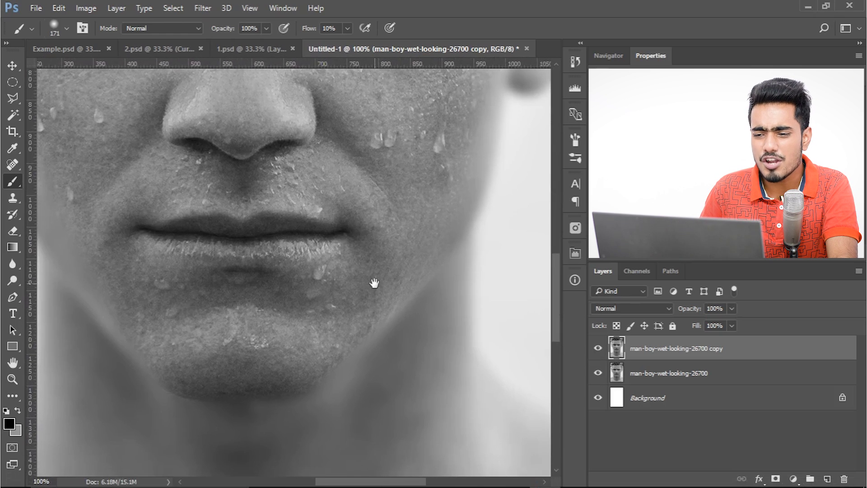
pyautogui.moveTo(180, 287); pyautogui.dragTo(232, 305)
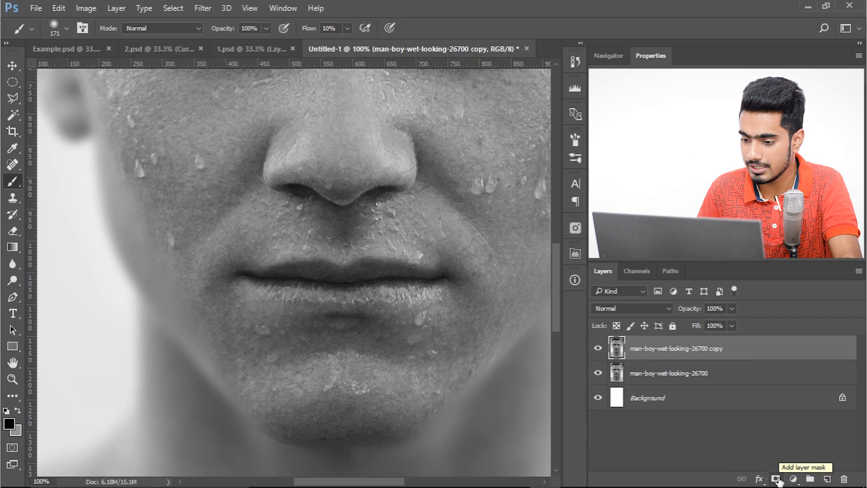
pyautogui.click(777, 478)
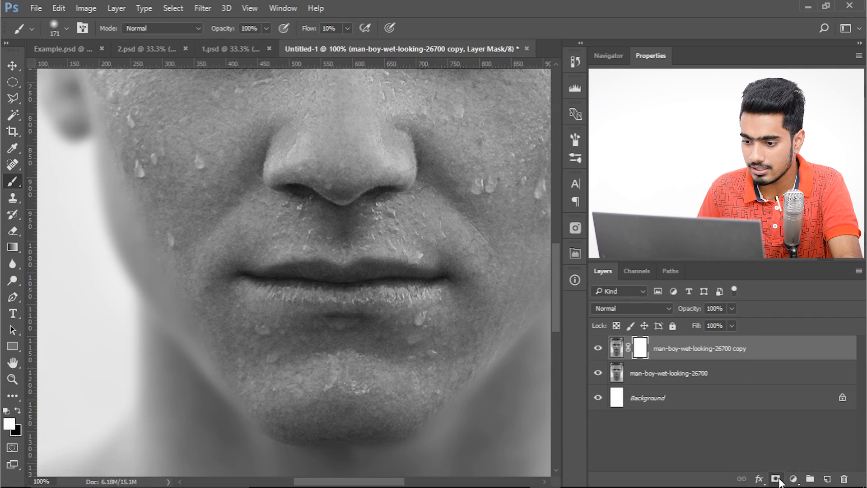
# - Set up a black brush at 10% flow, about 87 px in size
pyautogui.click(9, 423)
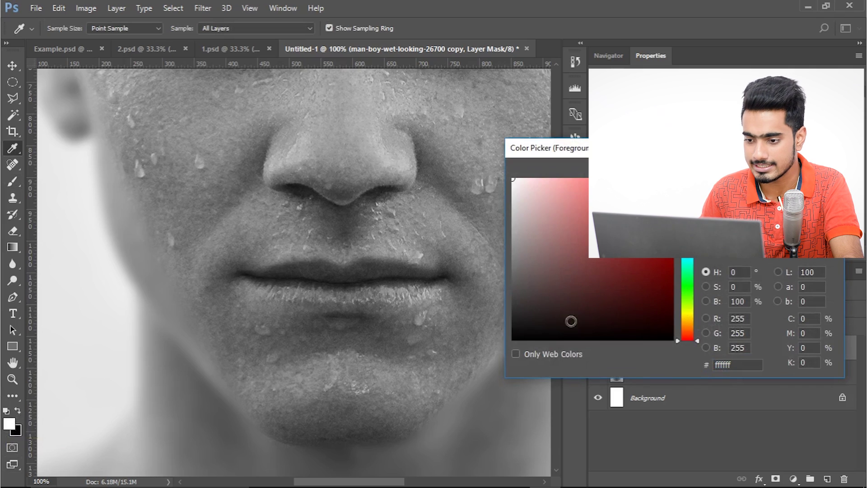
pyautogui.press('Return')
pyautogui.press('b')
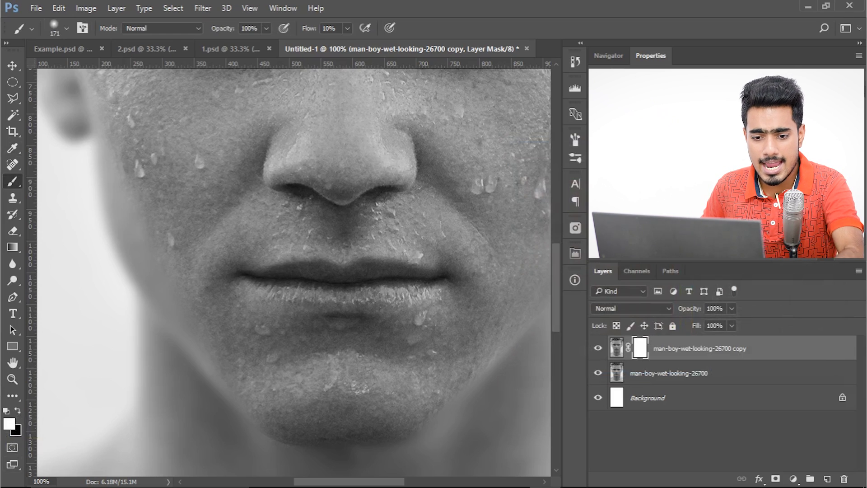
pyautogui.press('x')
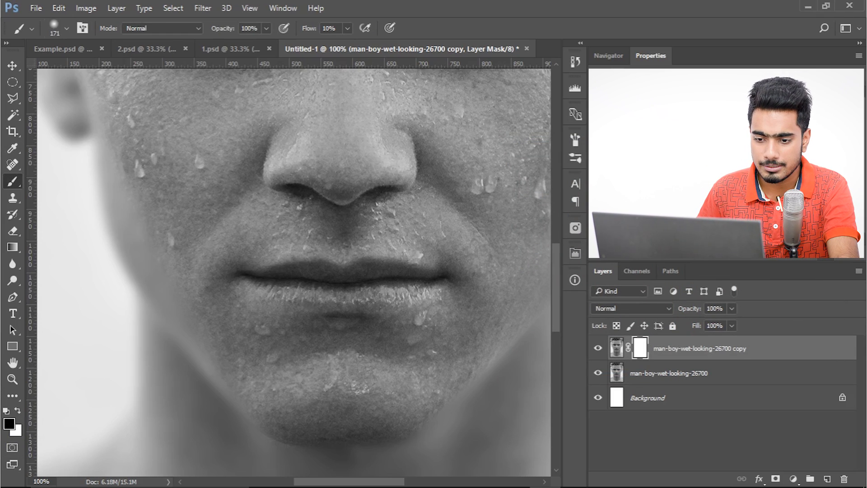
pyautogui.moveTo(309, 325); pyautogui.dragTo(302, 271)
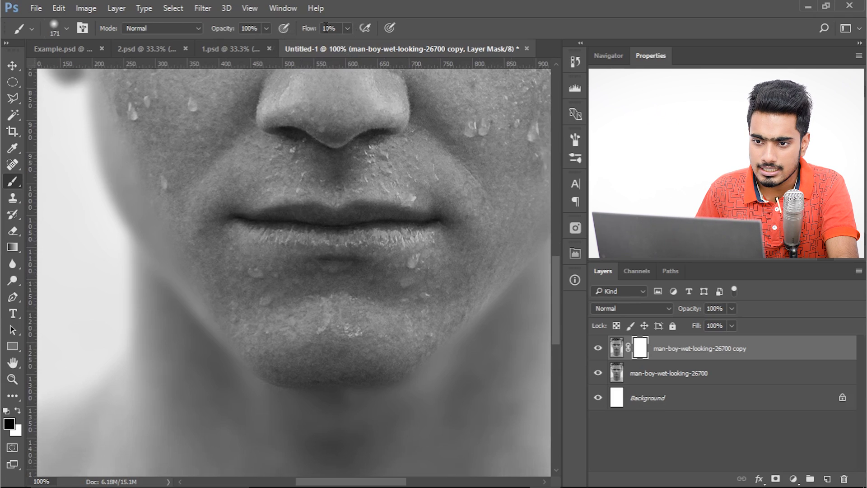
pyautogui.click(347, 28)
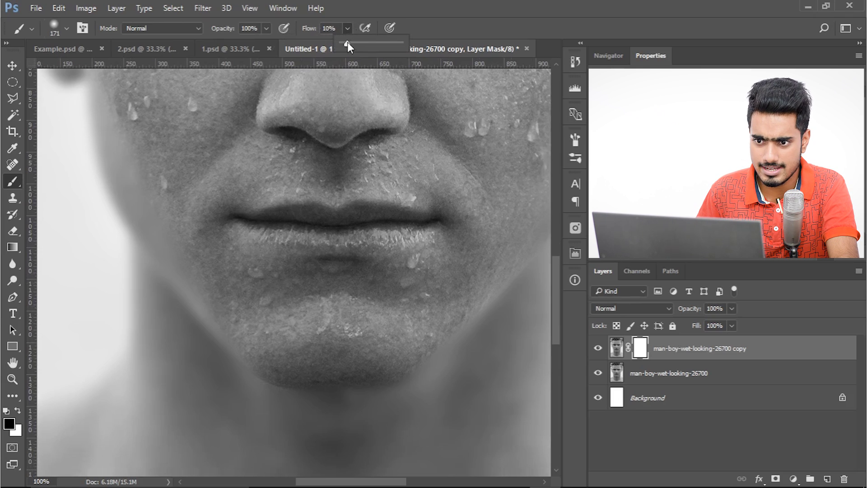
pyautogui.click(378, 7)
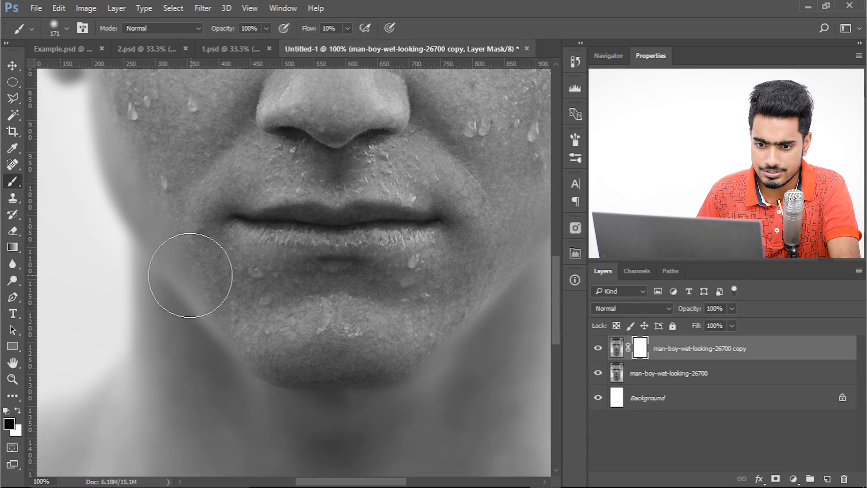
pyautogui.keyDown('alt'); pyautogui.rightClick(201, 294); pyautogui.keyUp('alt')
pyautogui.moveTo(186, 293)
pyautogui.mouseDown()
pyautogui.moveTo(161, 282)
pyautogui.moveTo(202, 274)
pyautogui.moveTo(204, 317)
pyautogui.moveTo(245, 365)
pyautogui.moveTo(338, 374)
pyautogui.mouseUp()
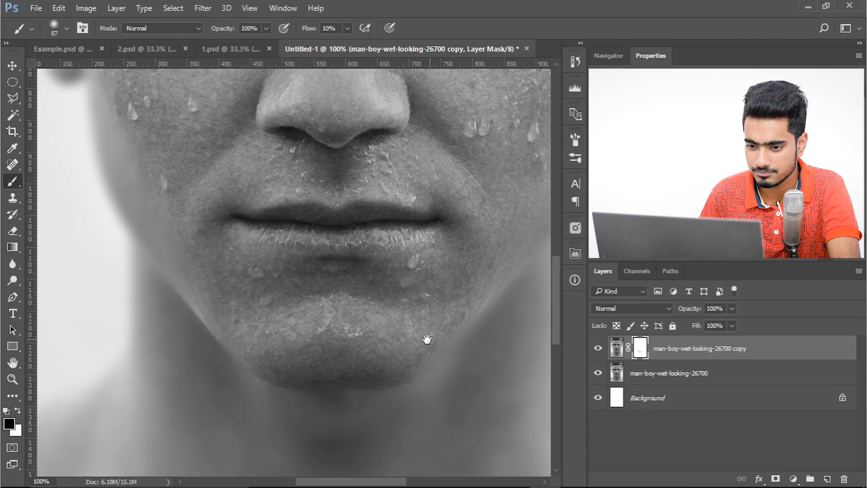
# - Paint sharpness back along the jawline and left cheek edge, then toggle the masked copy to compare
pyautogui.moveTo(426, 338)
pyautogui.mouseDown()
pyautogui.moveTo(332, 379)
pyautogui.moveTo(364, 364)
pyautogui.moveTo(426, 289)
pyautogui.moveTo(445, 222)
pyautogui.mouseUp()
pyautogui.moveTo(260, 344); pyautogui.dragTo(426, 345)
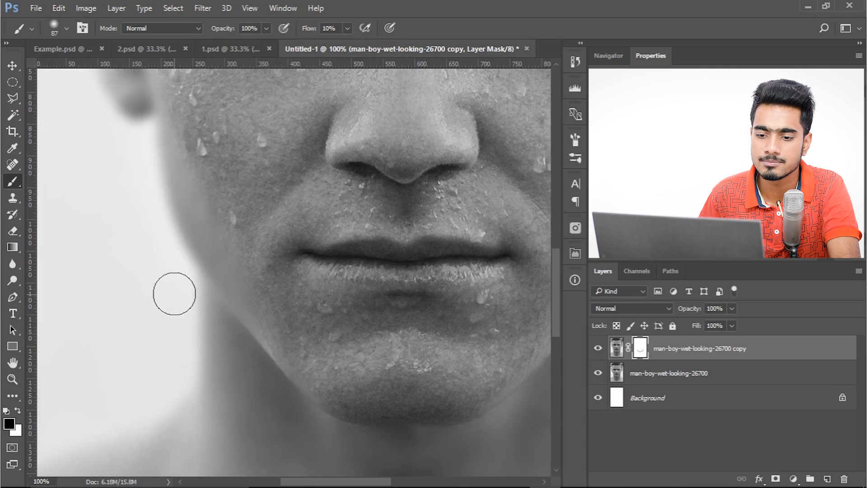
pyautogui.moveTo(174, 293)
pyautogui.mouseDown()
pyautogui.moveTo(234, 242)
pyautogui.moveTo(195, 141)
pyautogui.mouseUp()
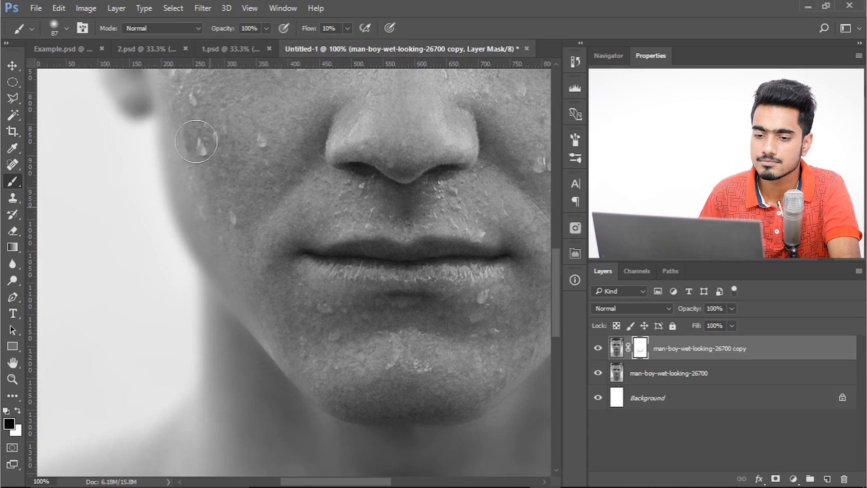
pyautogui.moveTo(315, 338)
pyautogui.mouseDown()
pyautogui.moveTo(253, 250)
pyautogui.moveTo(206, 289)
pyautogui.mouseUp()
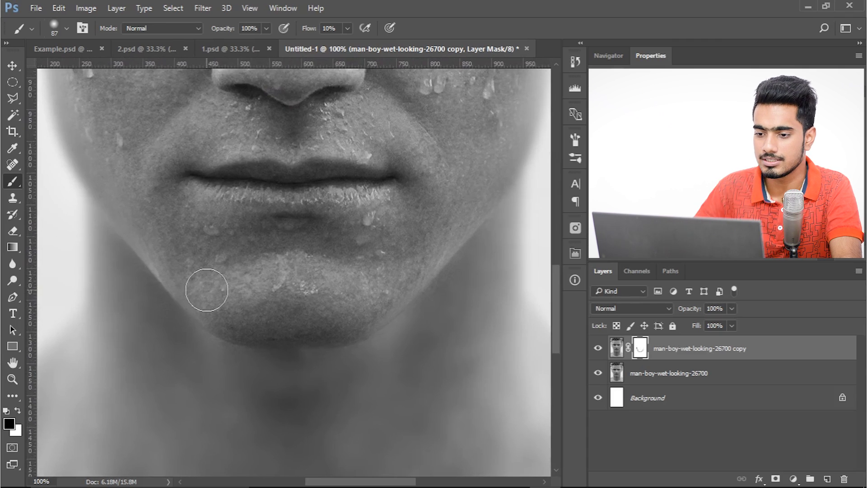
pyautogui.hotkey('ctrl', '-')
pyautogui.hotkey('ctrl', '-')
pyautogui.hotkey('ctrl', '-')
pyautogui.hotkey('ctrl', '-')
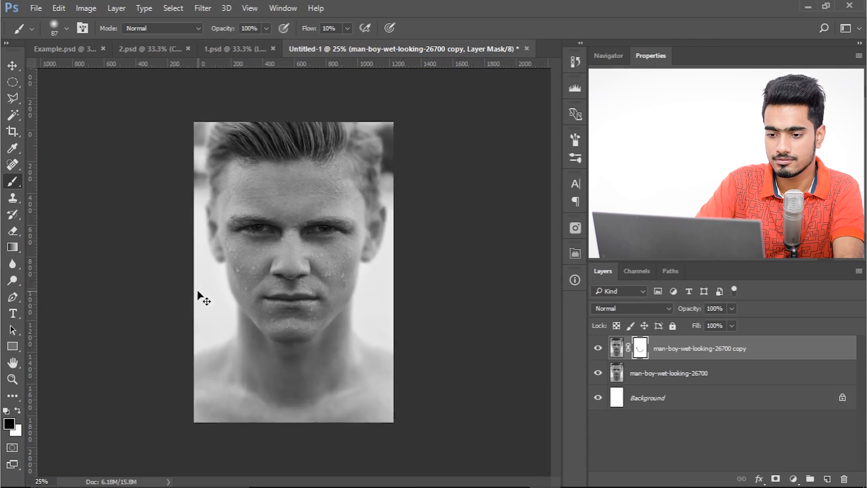
pyautogui.hotkey('ctrl', '+')
pyautogui.click(600, 345)
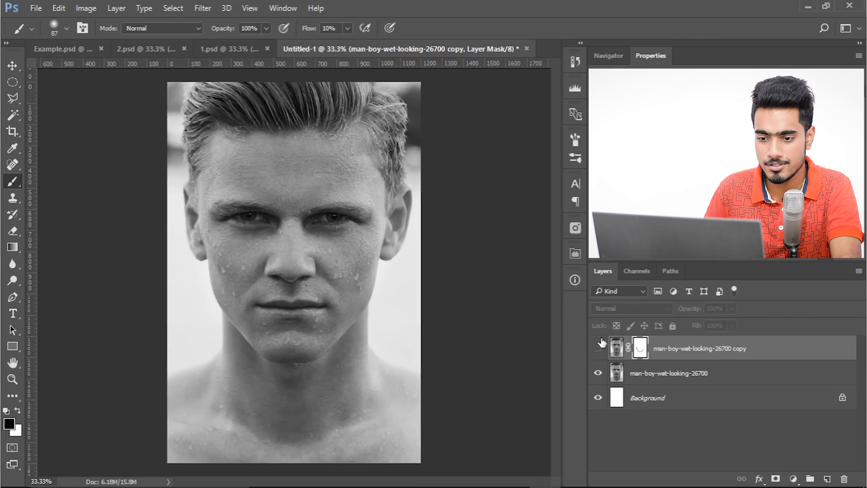
pyautogui.click(602, 347)
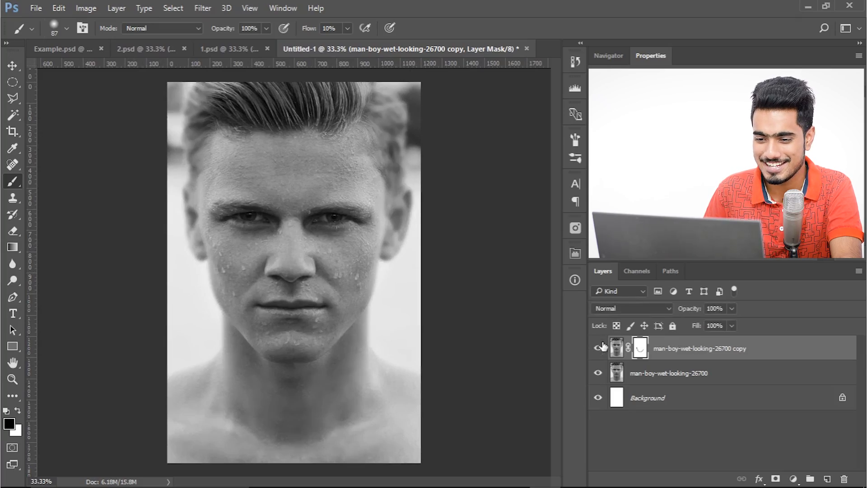